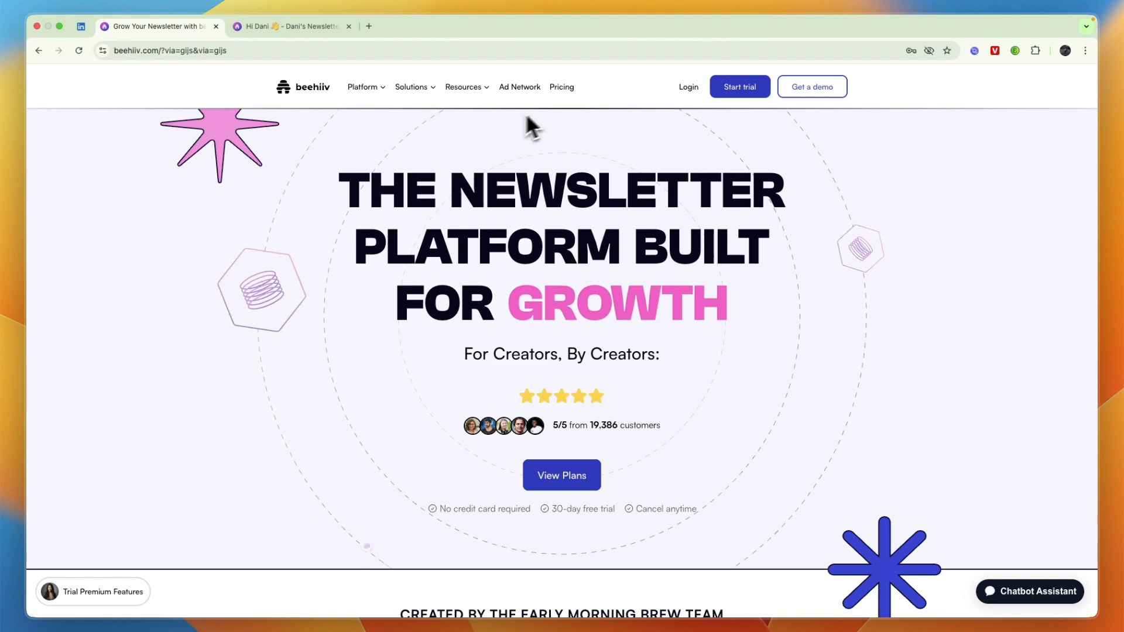
Look over beehiiv's pricing plans, then return to the newsletter's dashboard tab.
click(561, 89)
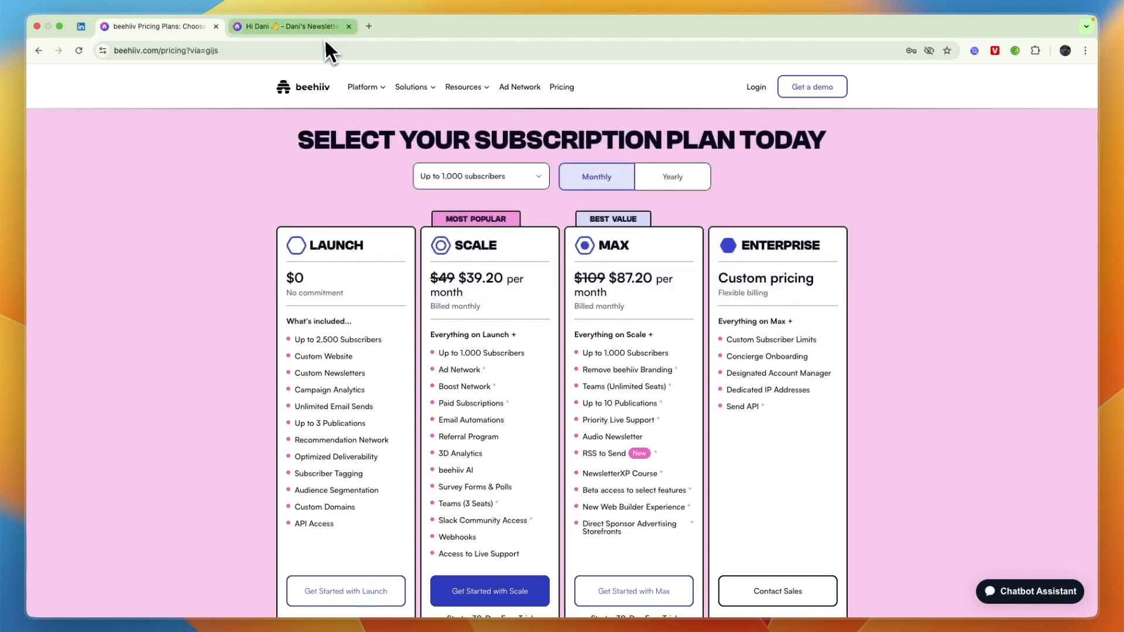
click(323, 30)
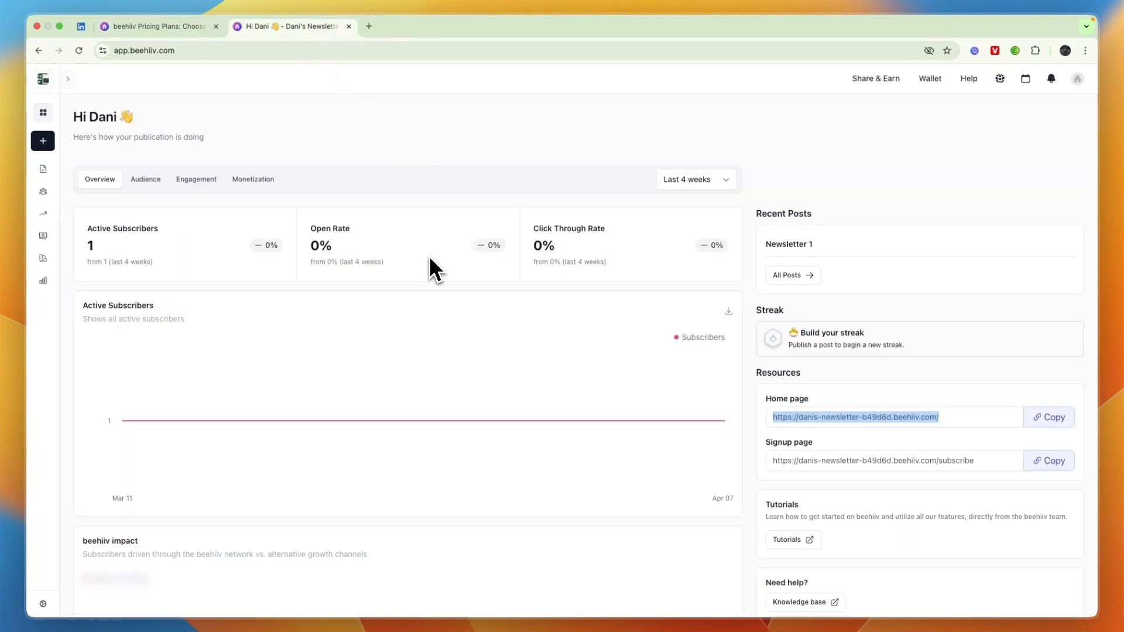
Open the post template library and scroll down to the Quick Start Templates.
click(43, 140)
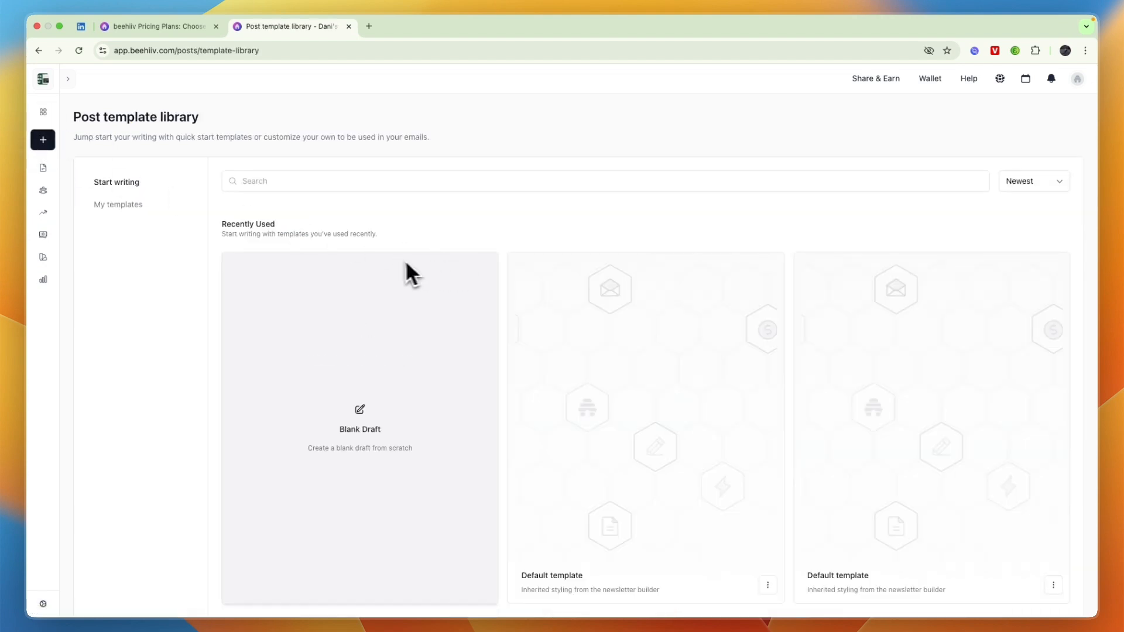
scroll(395, 281, down, 1)
scroll(396, 292, down, 5)
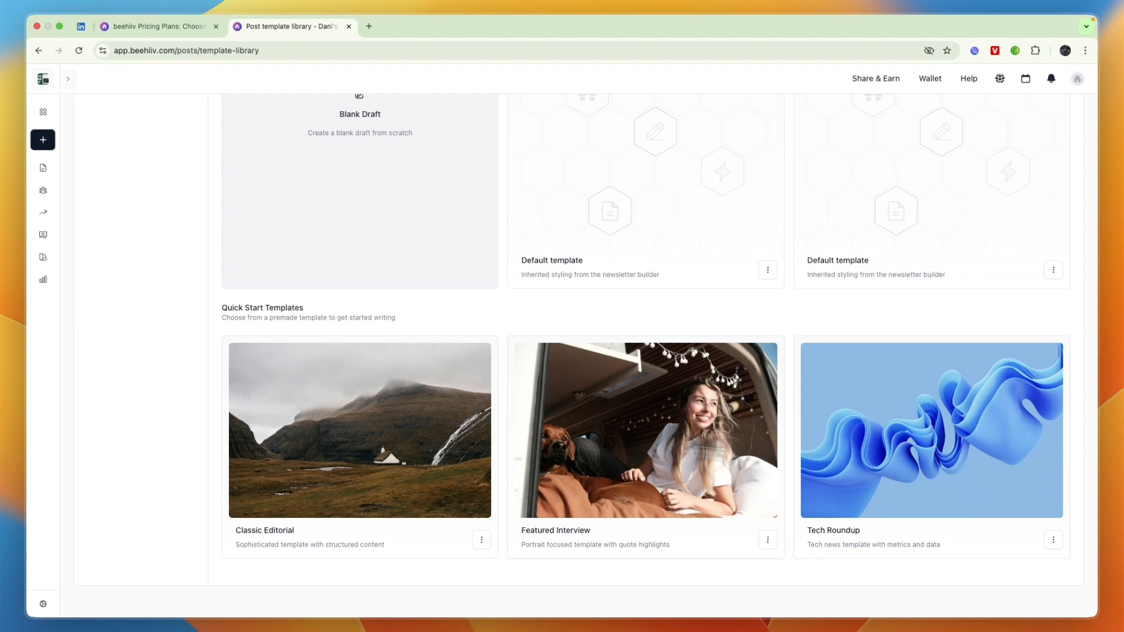
Preview the Featured Interview template, scroll through it, and return to the library.
click(767, 539)
click(741, 586)
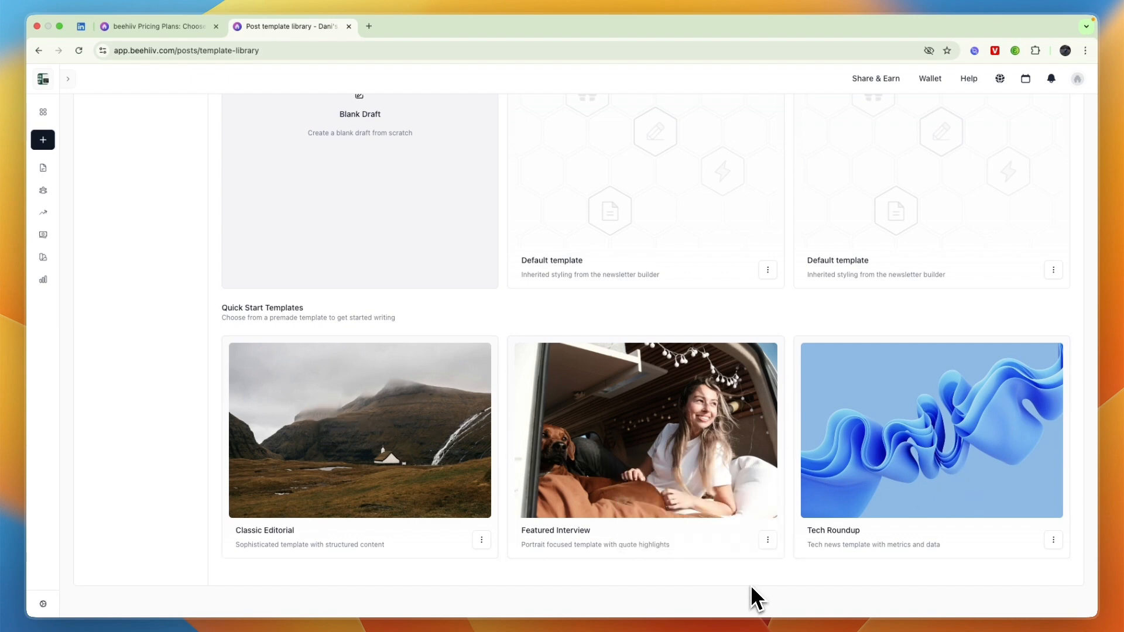
click(773, 542)
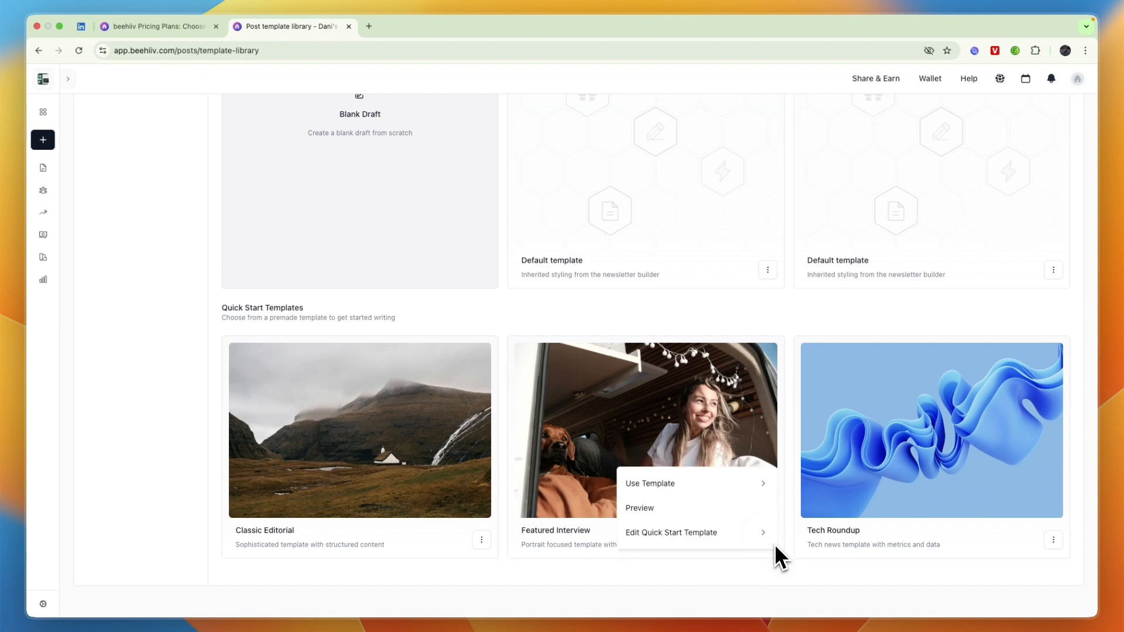
click(745, 511)
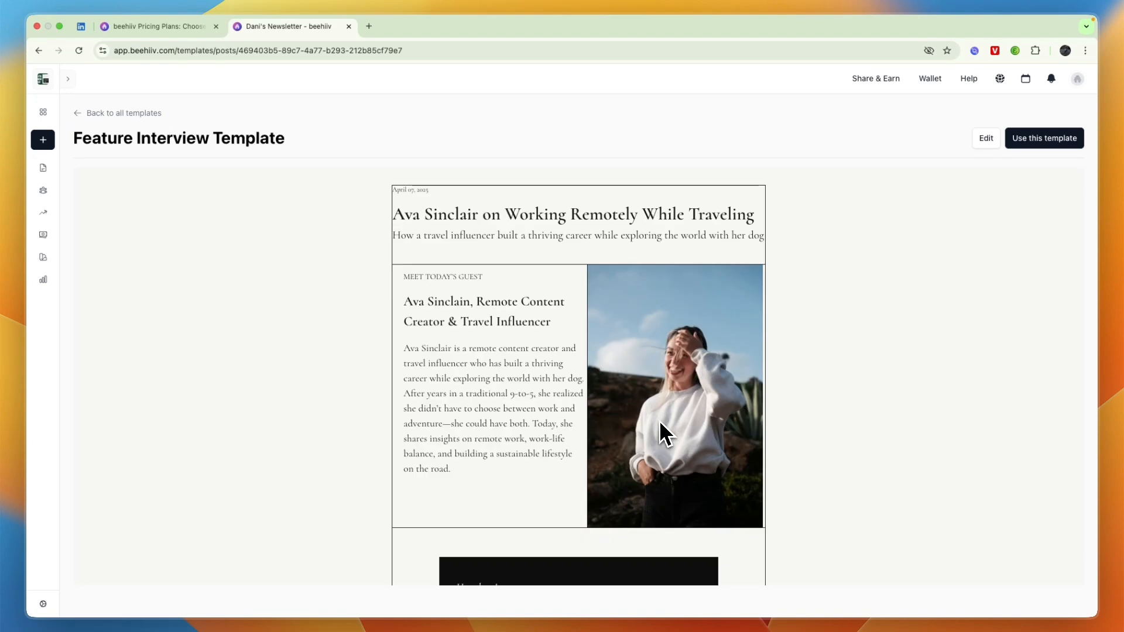
scroll(659, 420, down, 10)
scroll(564, 342, down, 10)
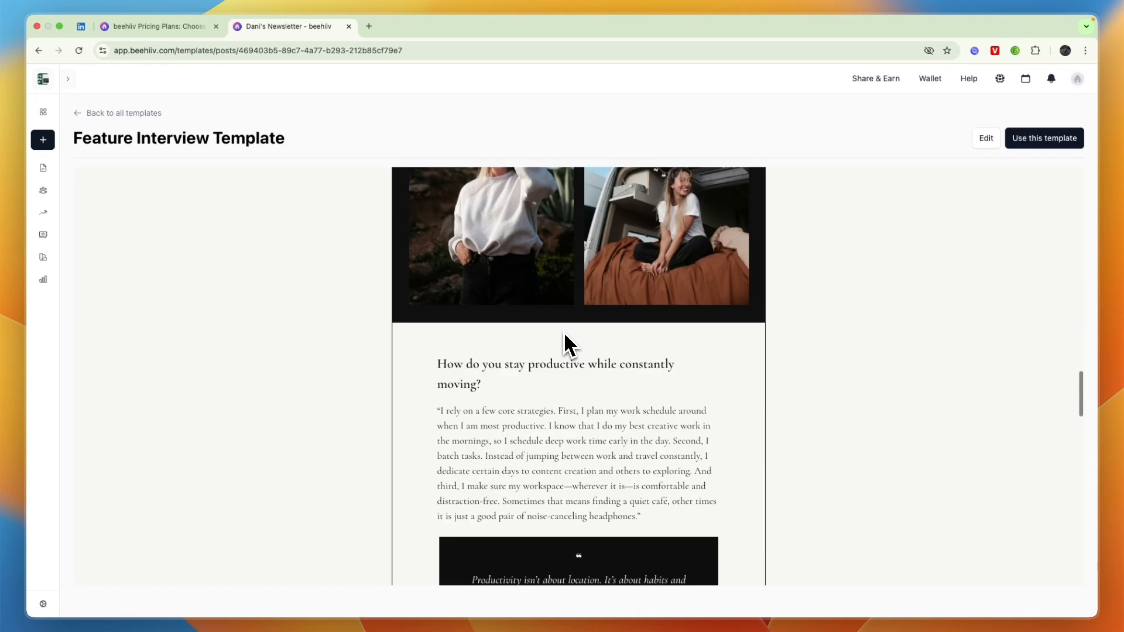
scroll(579, 372, down, 5)
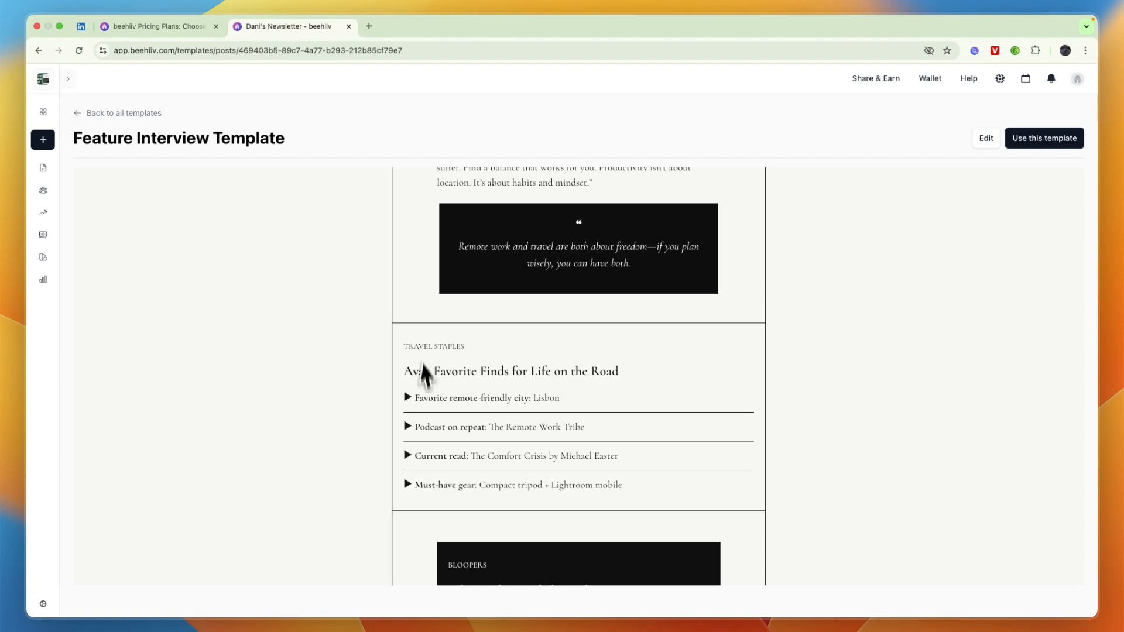
click(410, 401)
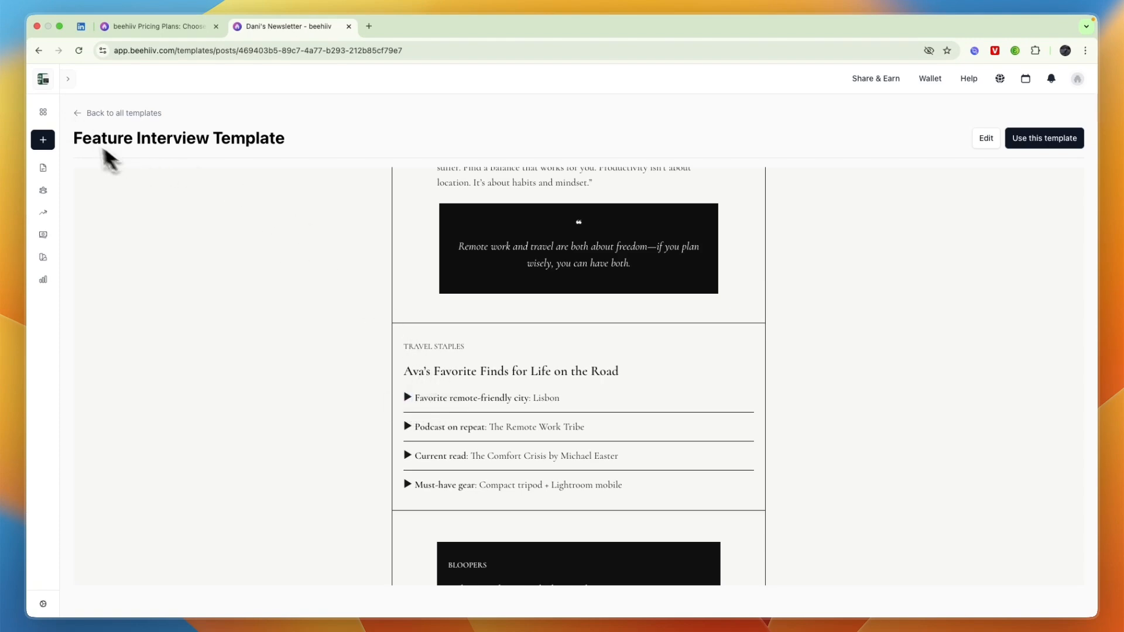
click(76, 114)
Start a post from the Default template, review its Lorem placeholder content, then go back to the library.
scroll(627, 396, down, 5)
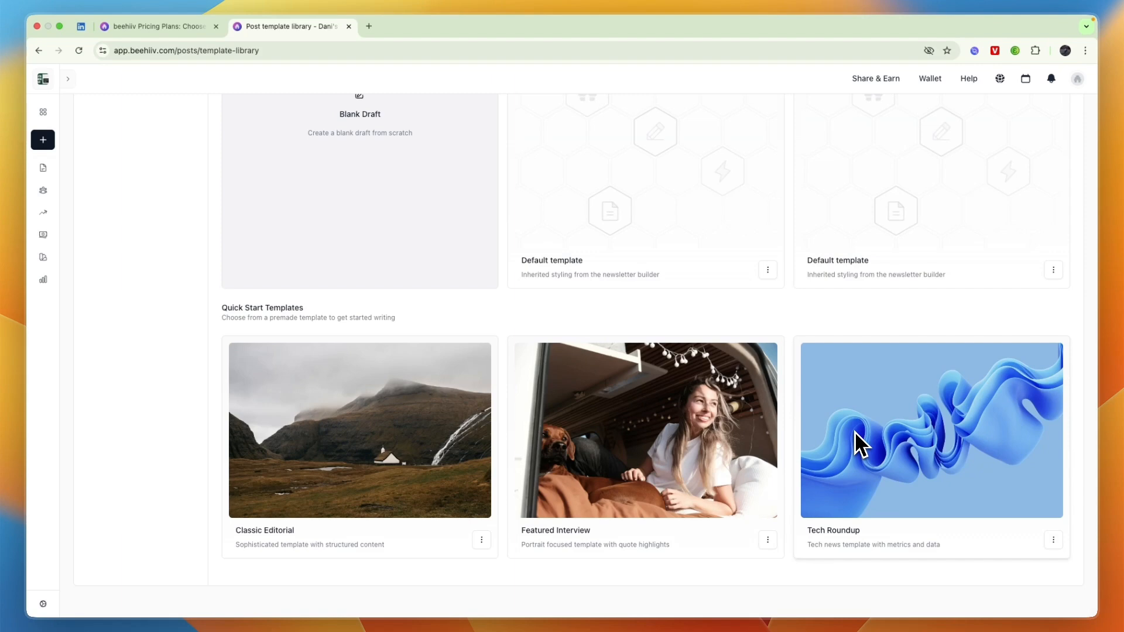
scroll(579, 301, up, 5)
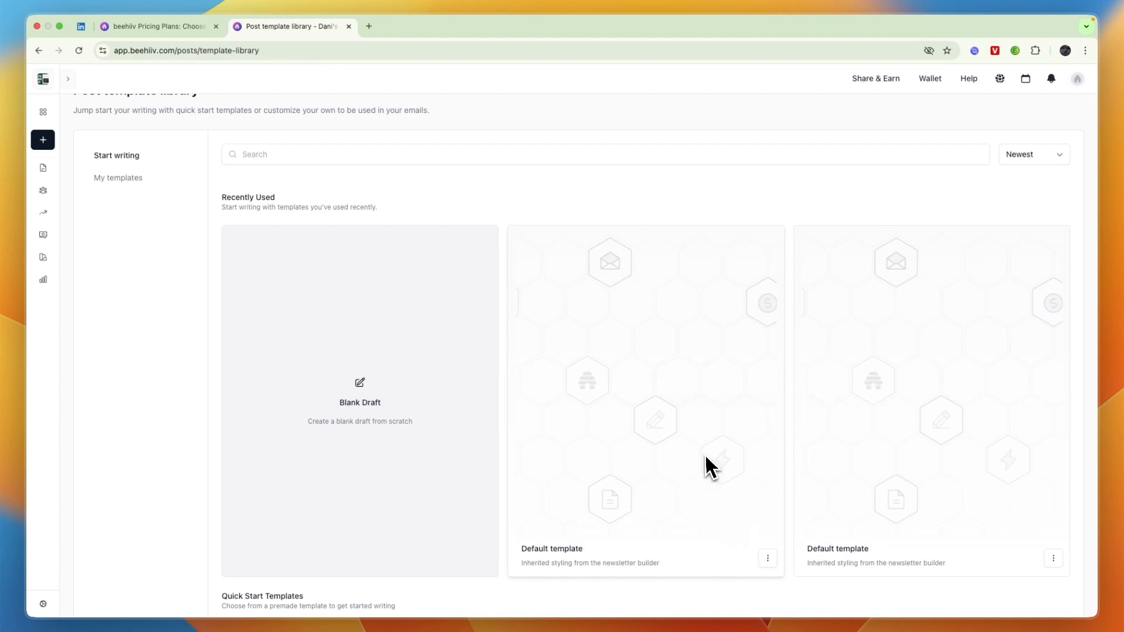
click(767, 558)
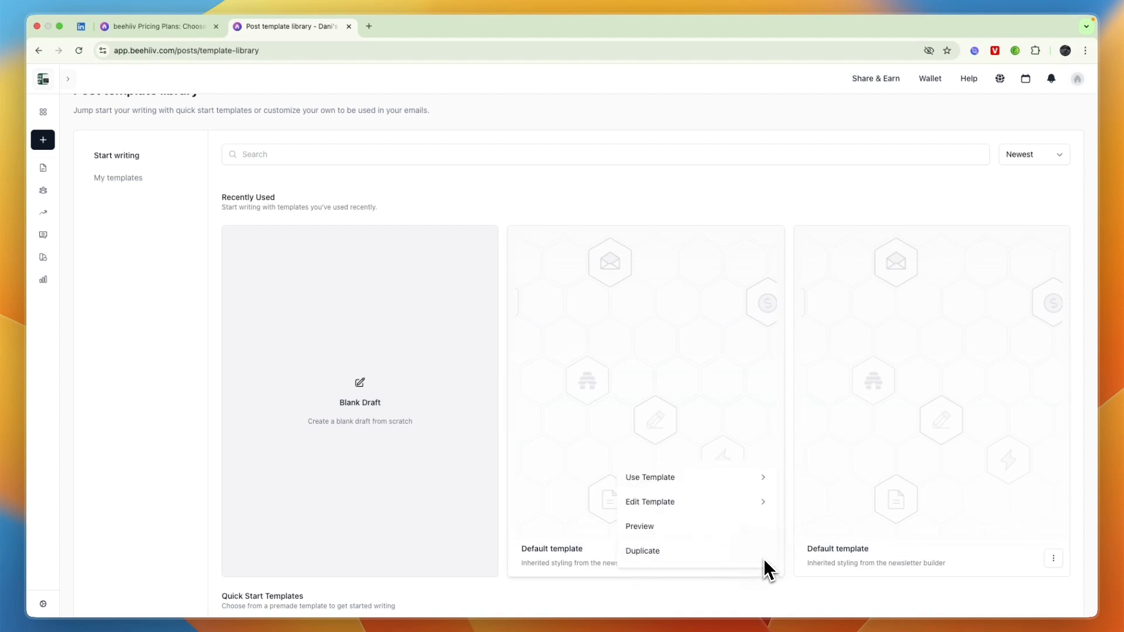
click(678, 483)
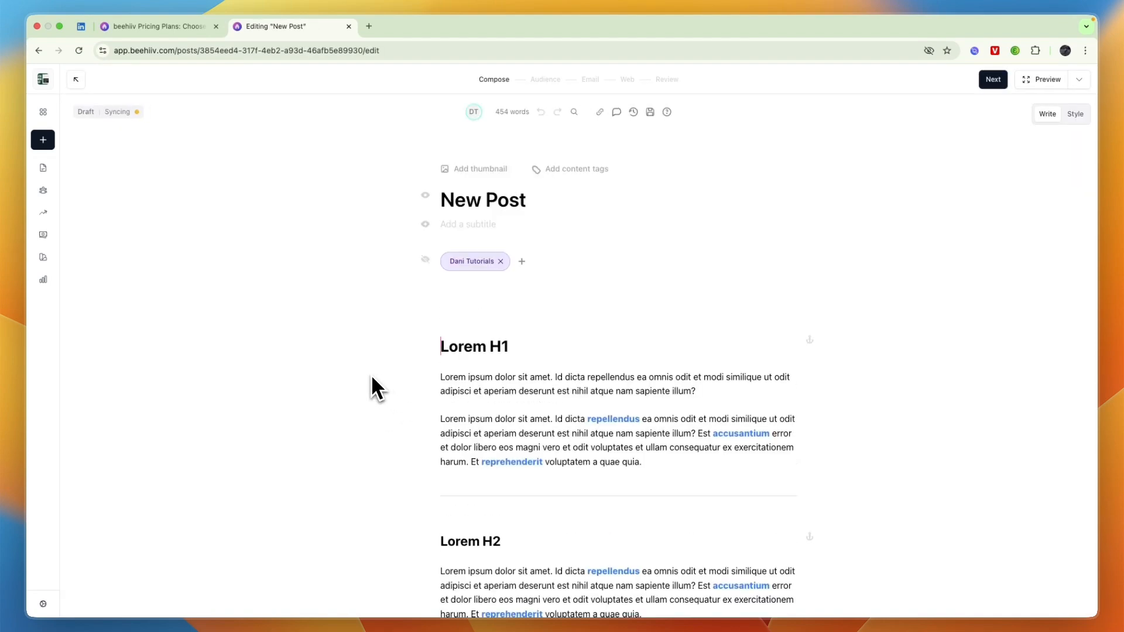
scroll(621, 336, down, 10)
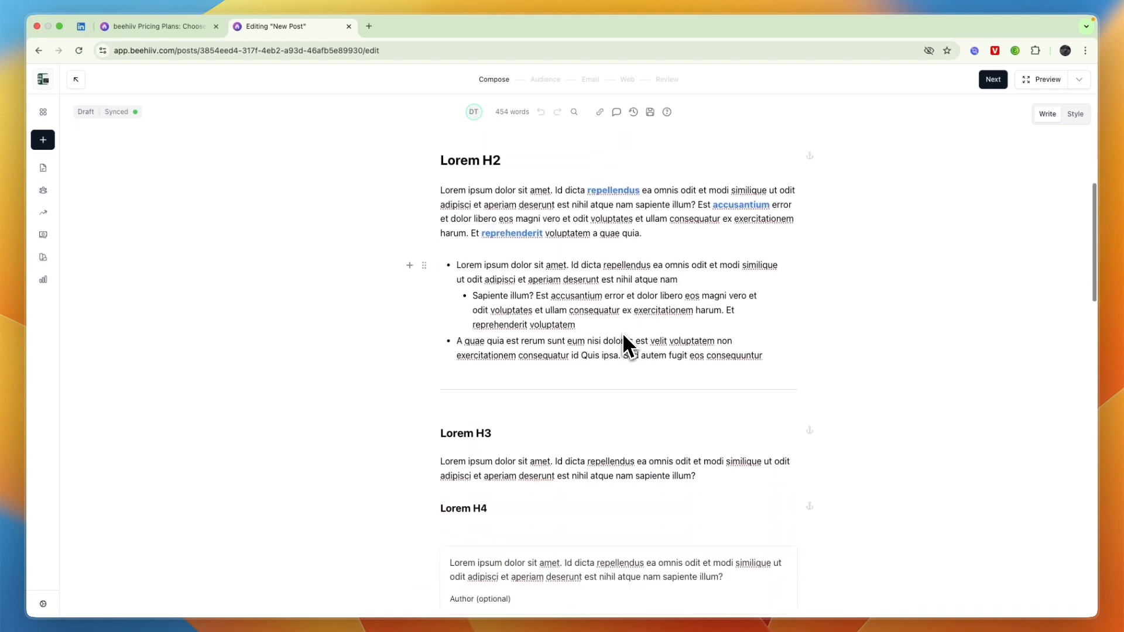
scroll(626, 341, up, 10)
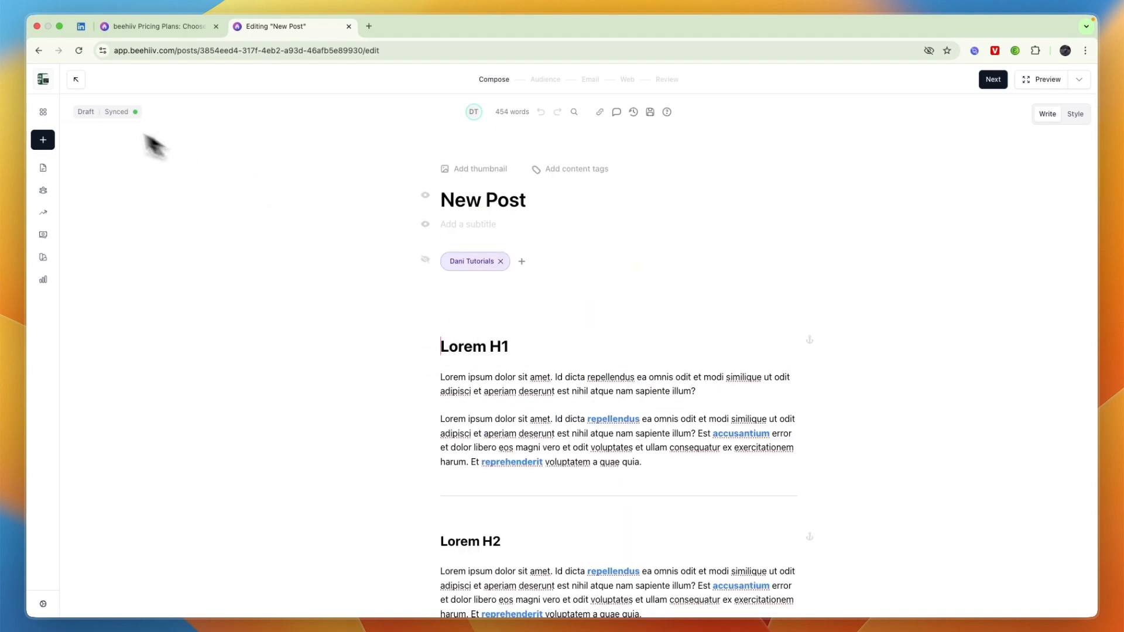
click(39, 51)
Start a Blank Draft post, glance at the author options without changes, and move into the subtitle field.
click(383, 382)
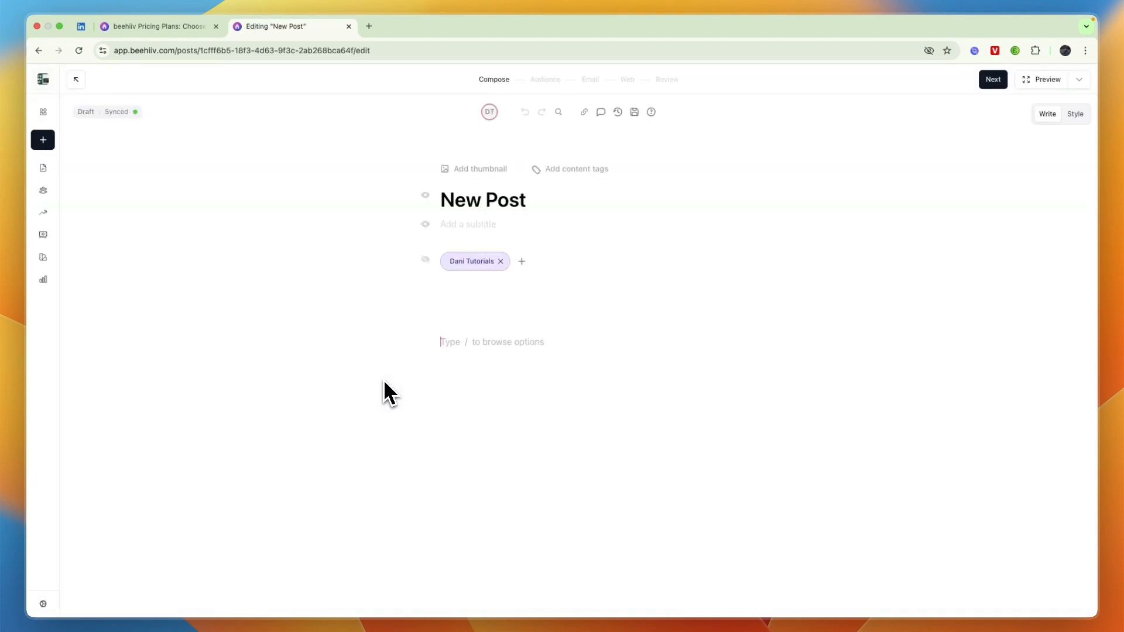
click(521, 261)
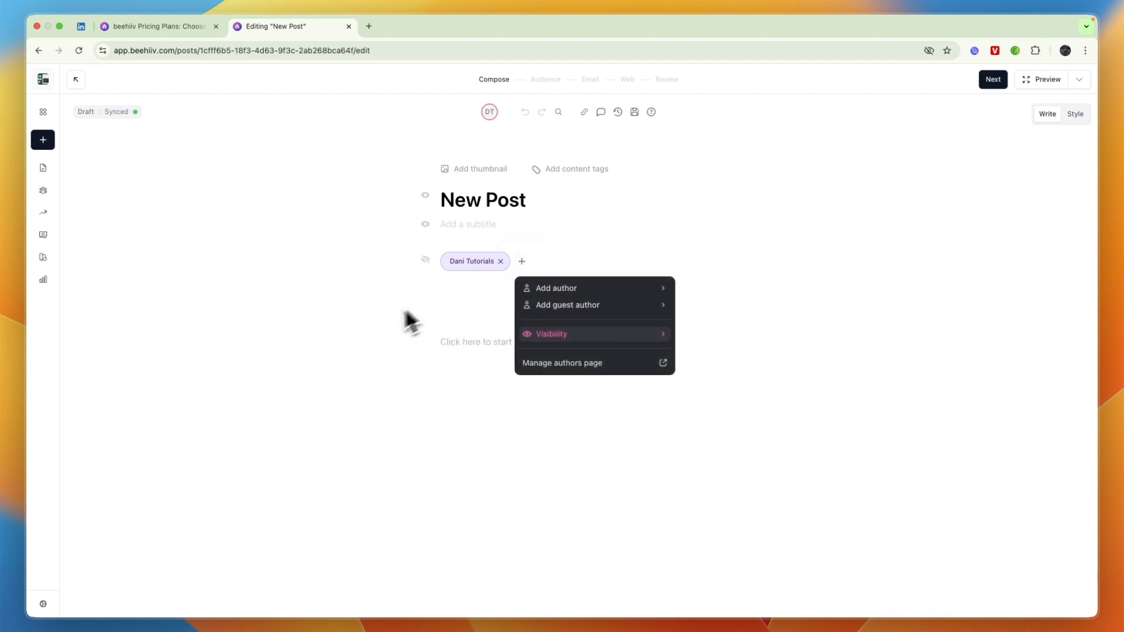
click(374, 335)
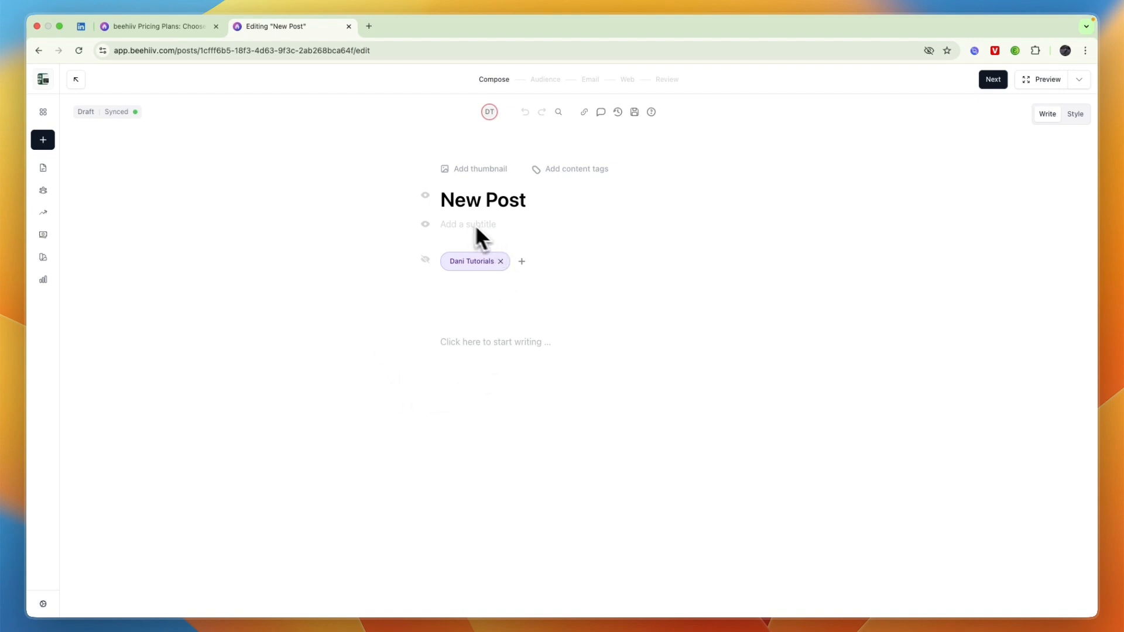
drag(442, 202, 503, 219)
click(458, 227)
Turn the first body line into a Heading 1 using the / menu.
text(/)
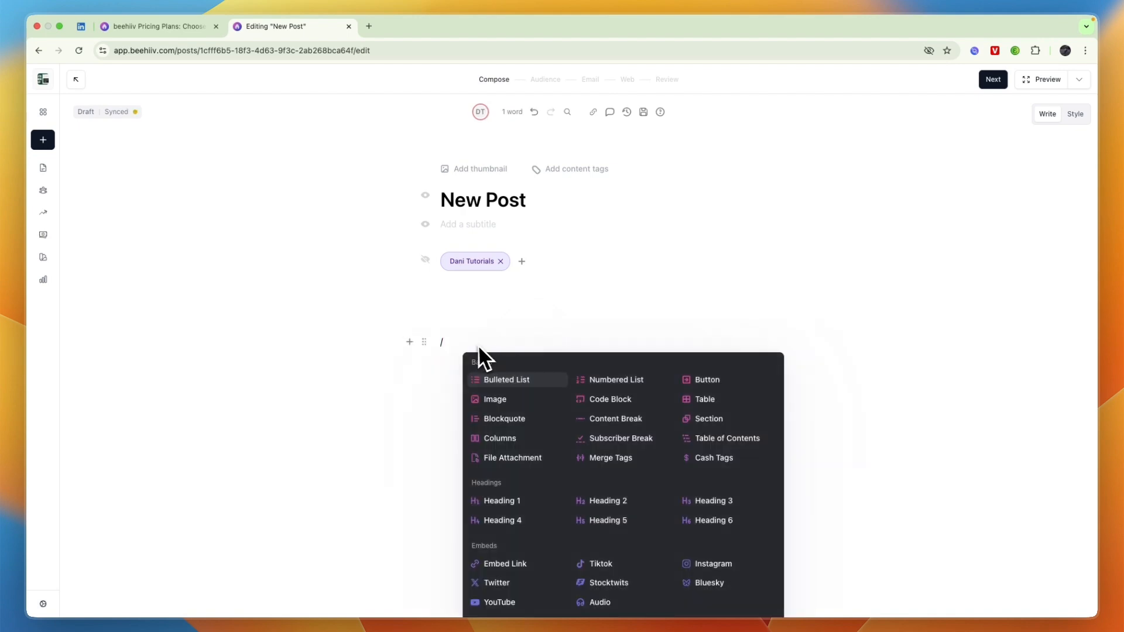
scroll(560, 409, down, 5)
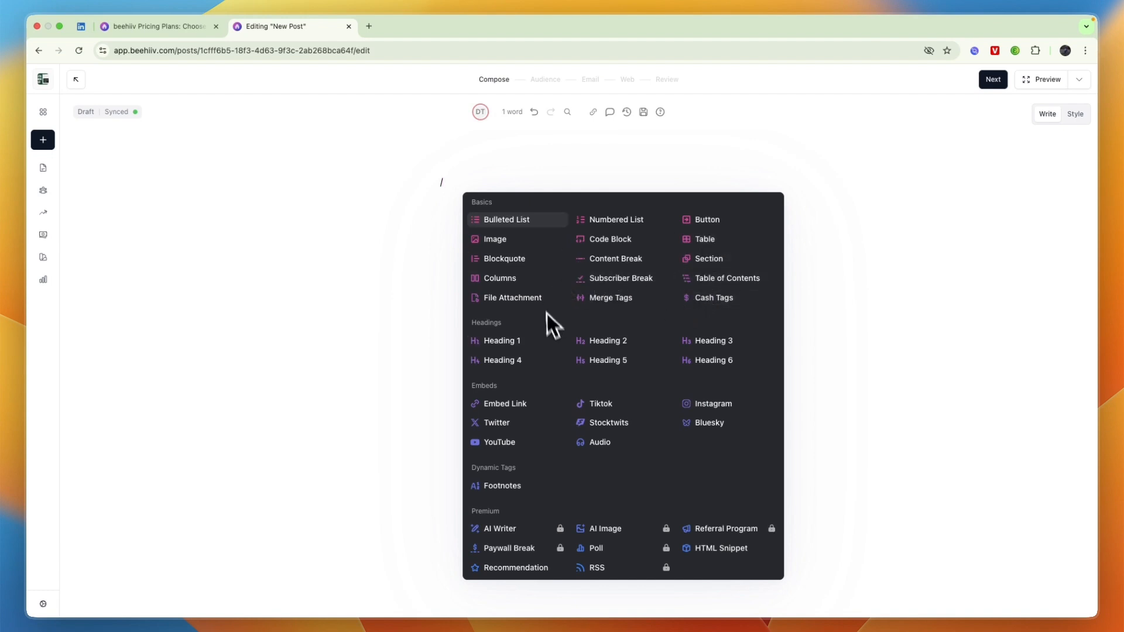
click(523, 343)
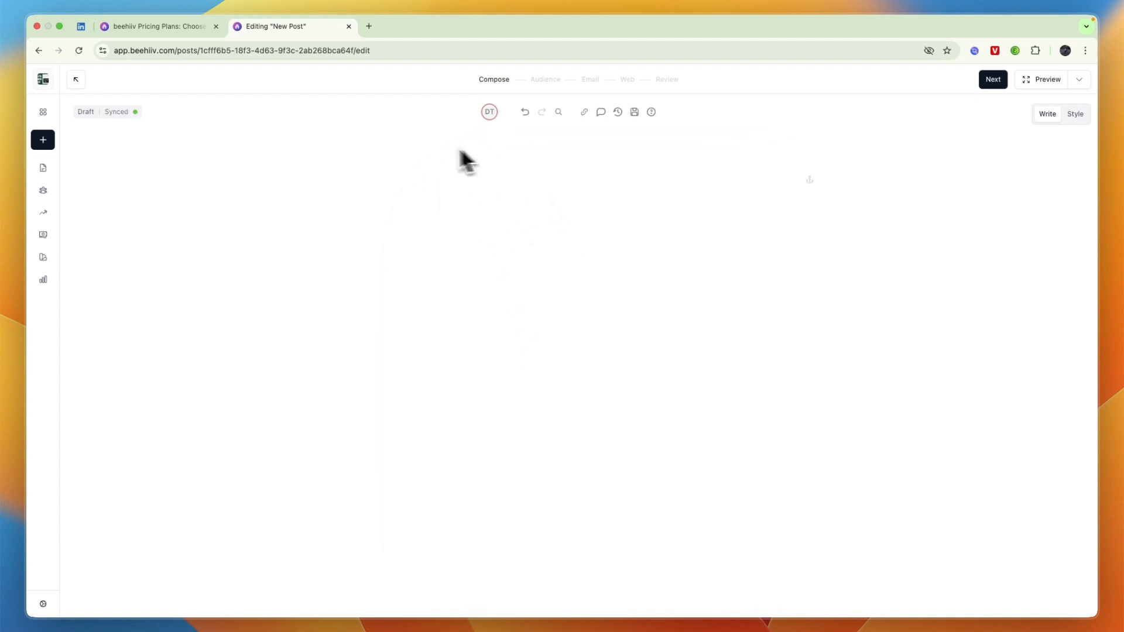
Add a new line below the heading and browse the slash-command block list.
text(/)
key(Return)
text(/)
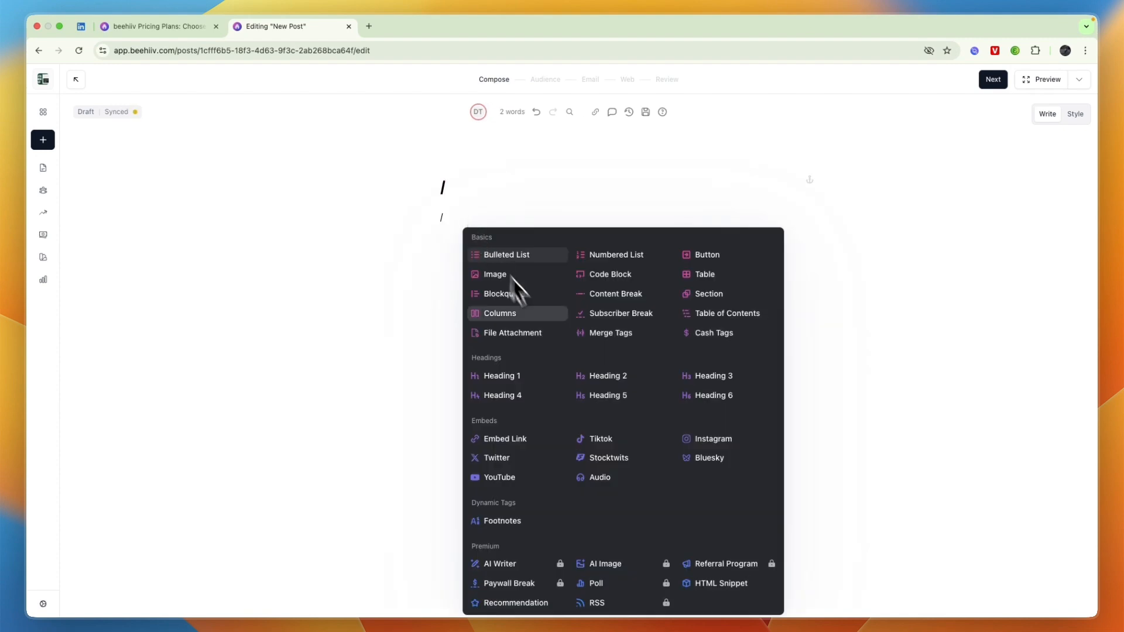
scroll(513, 278, down, 1)
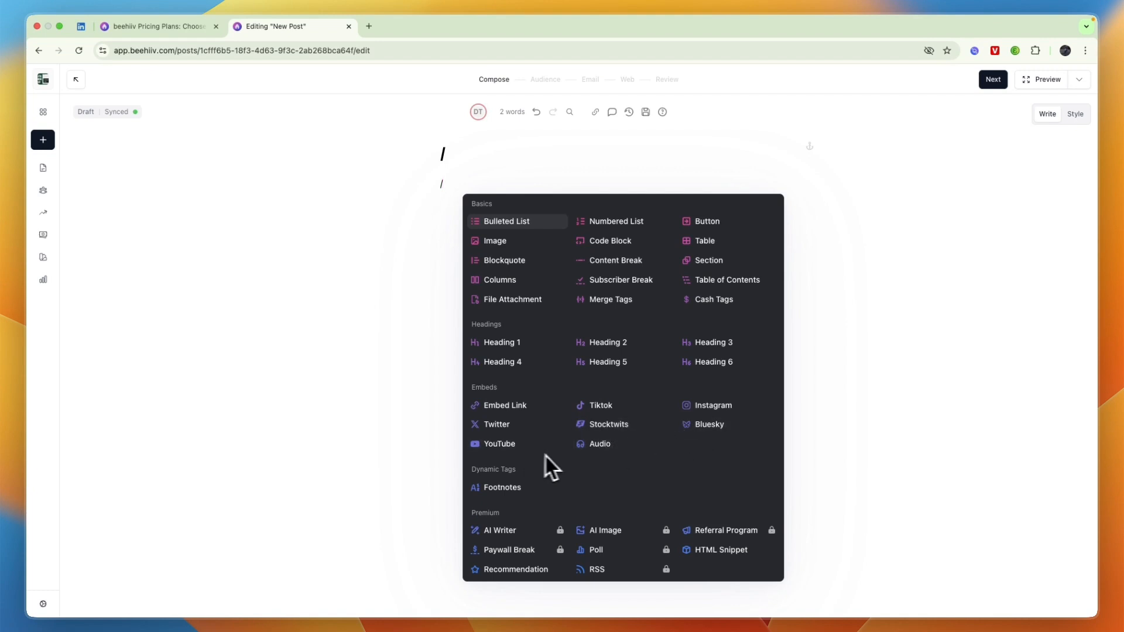
scroll(594, 449, down, 1)
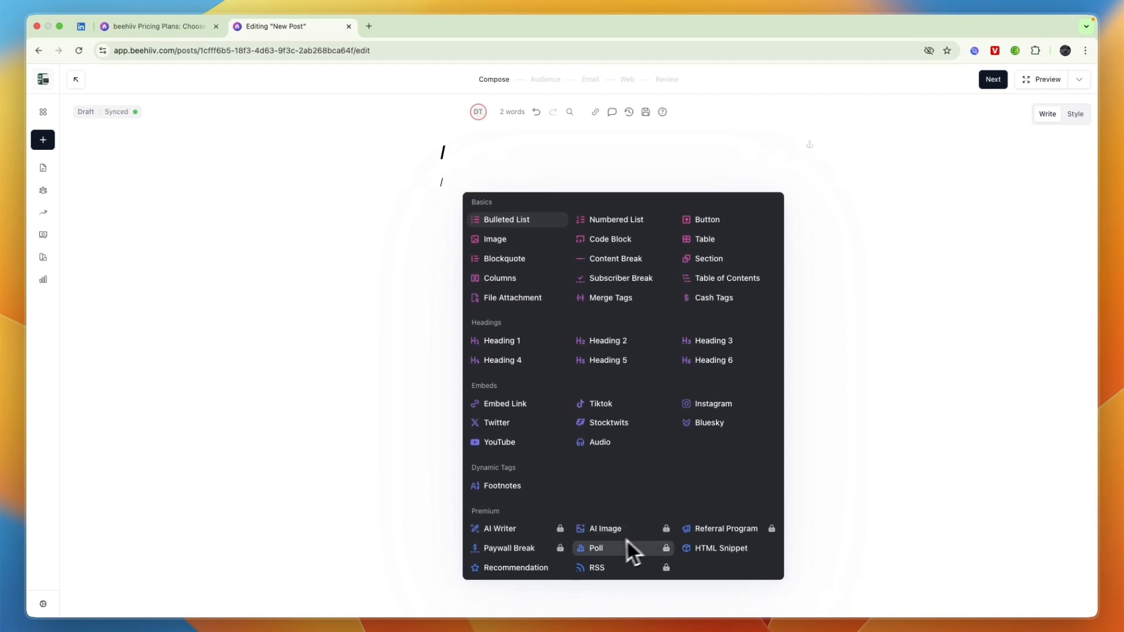
scroll(626, 548, up, 1)
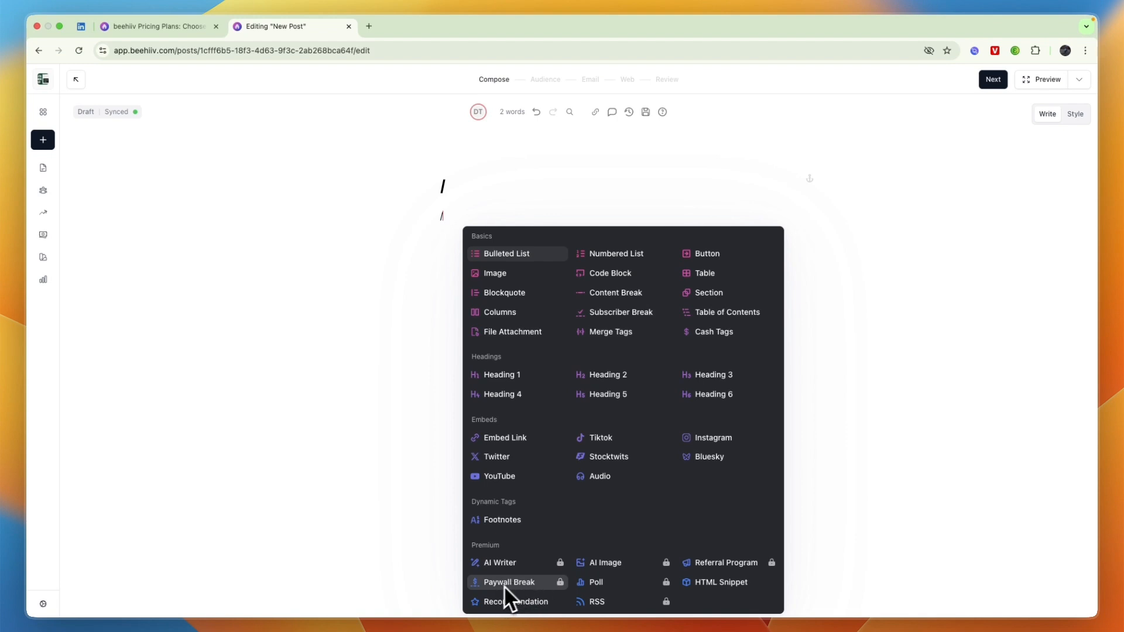
scroll(504, 585, up, 5)
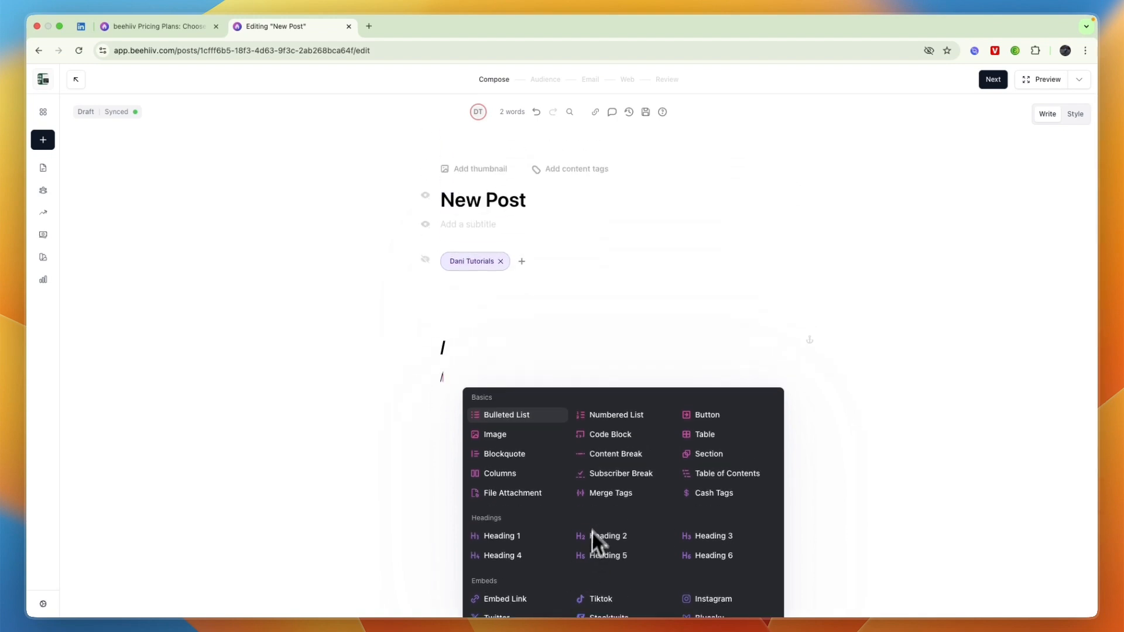
Insert a two-column block with "1" typed in each column.
click(515, 475)
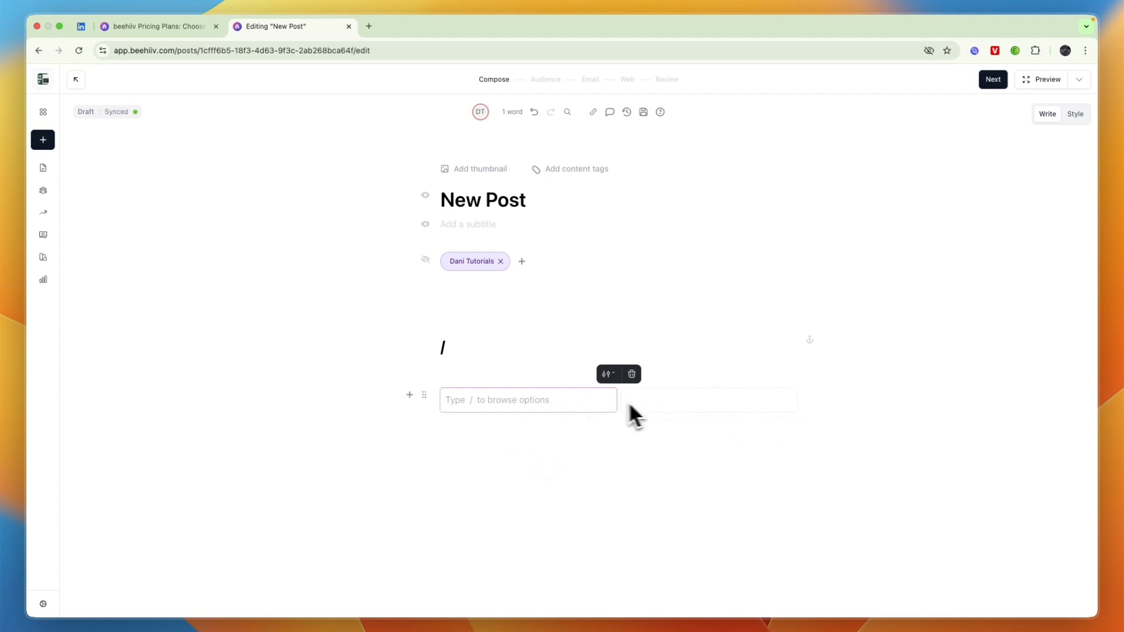
text(1)
key(Return)
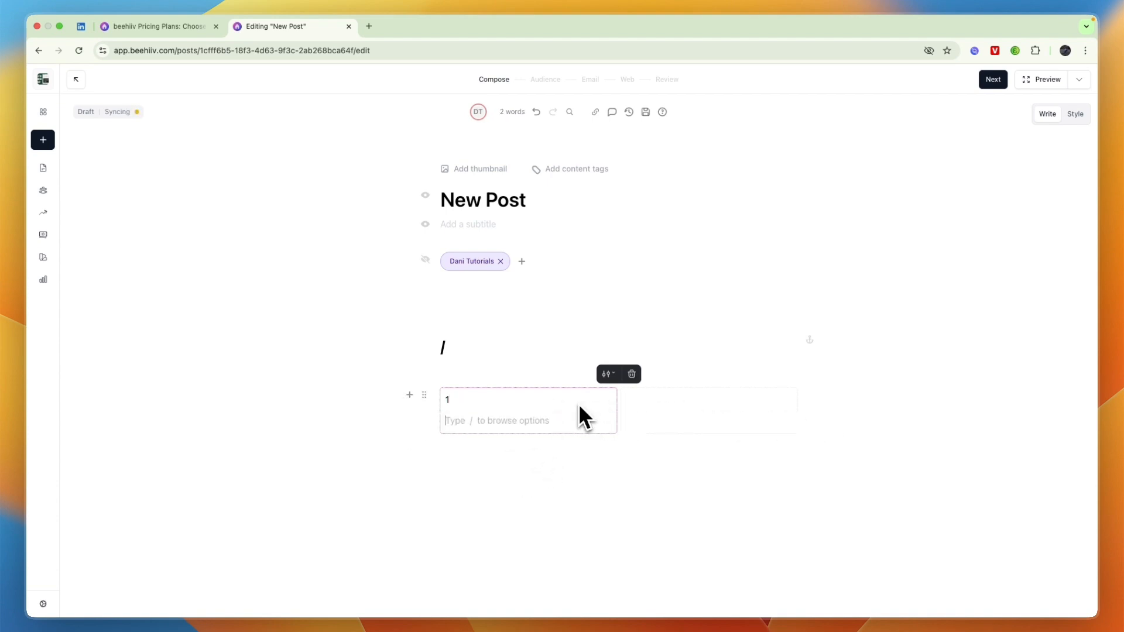
click(549, 435)
click(670, 402)
text(1)
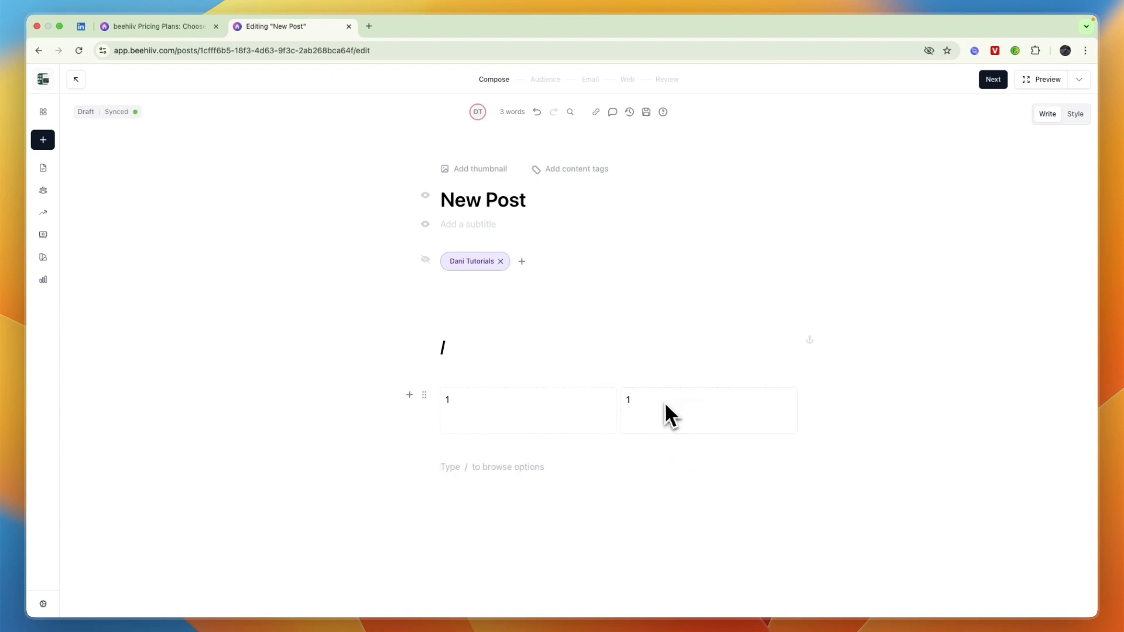
click(424, 395)
click(560, 466)
click(619, 416)
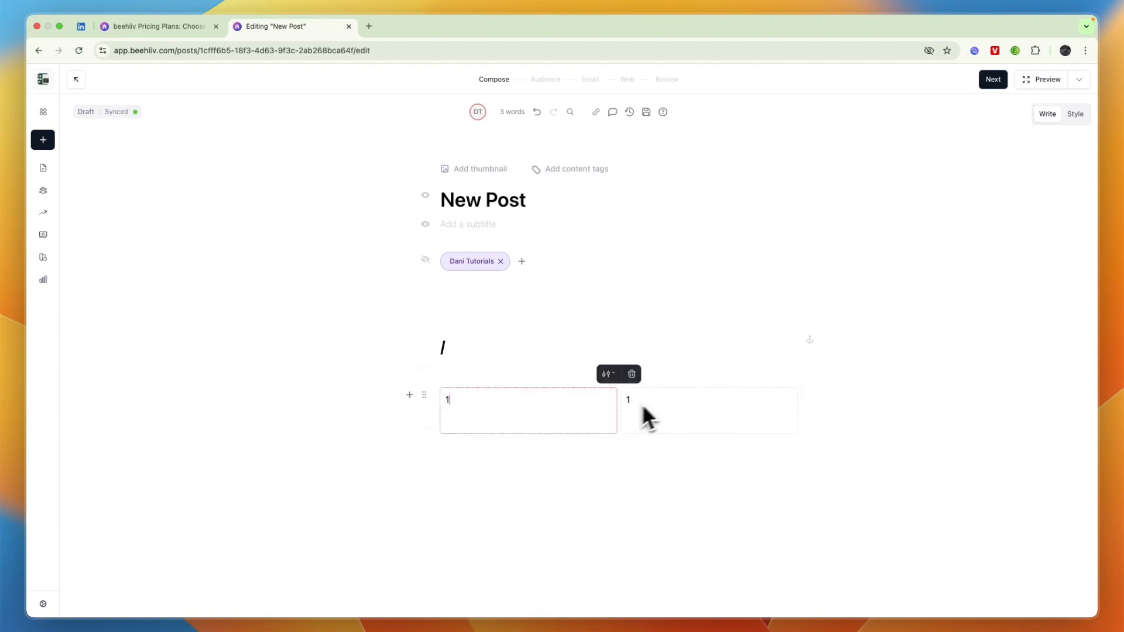
Switch the columns block to 3 Columns and adjust the middle column's width.
click(607, 375)
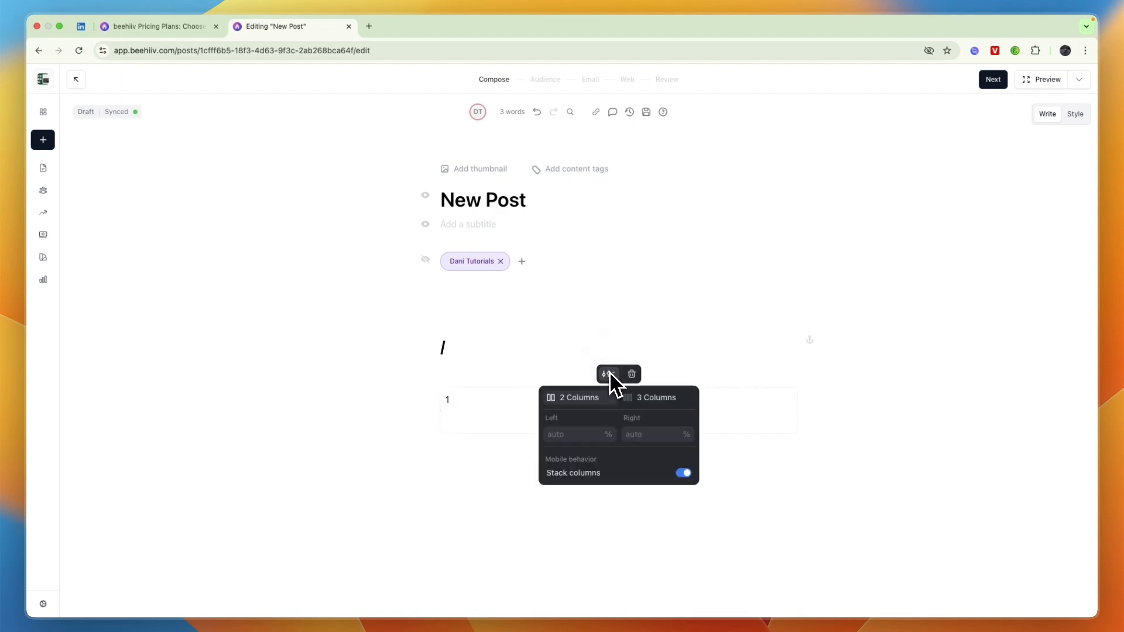
click(653, 399)
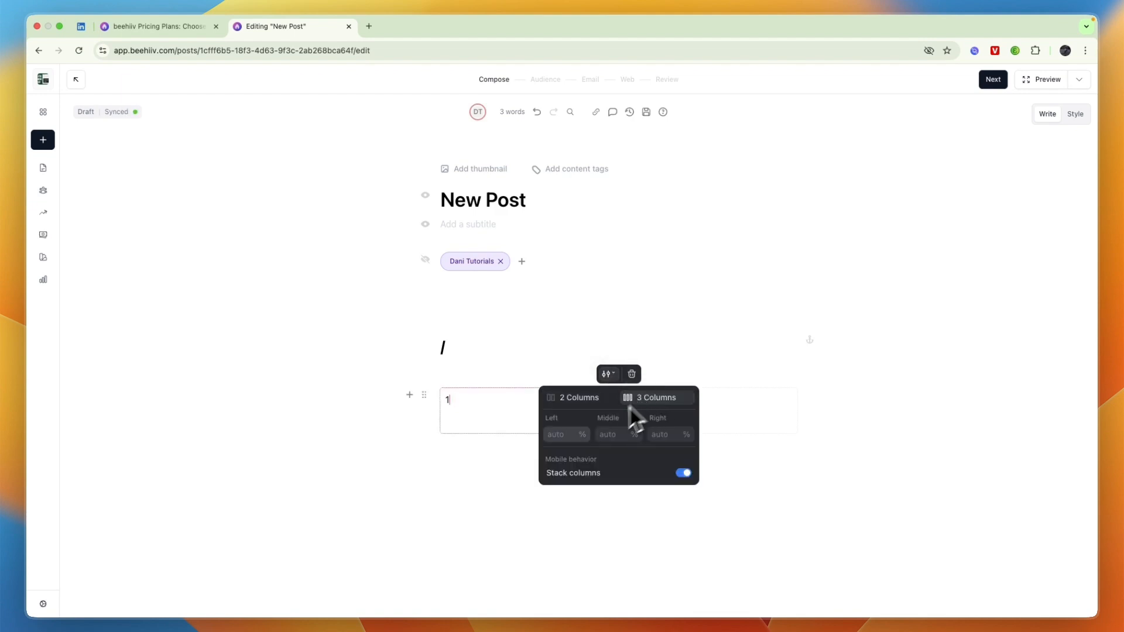
click(556, 437)
click(620, 440)
text(2)
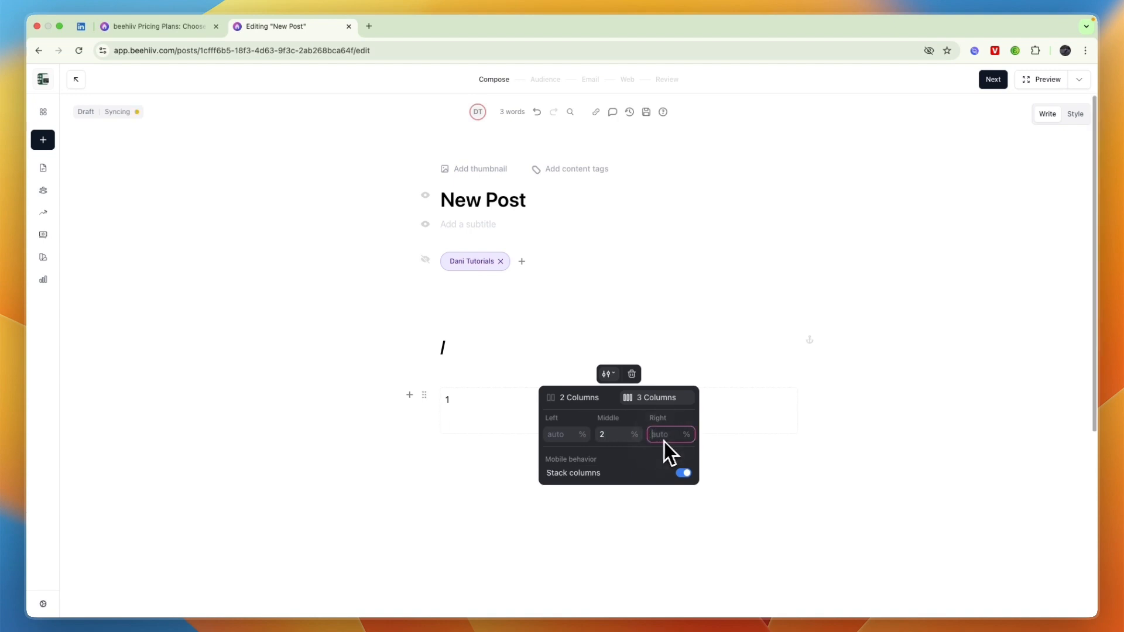
click(585, 497)
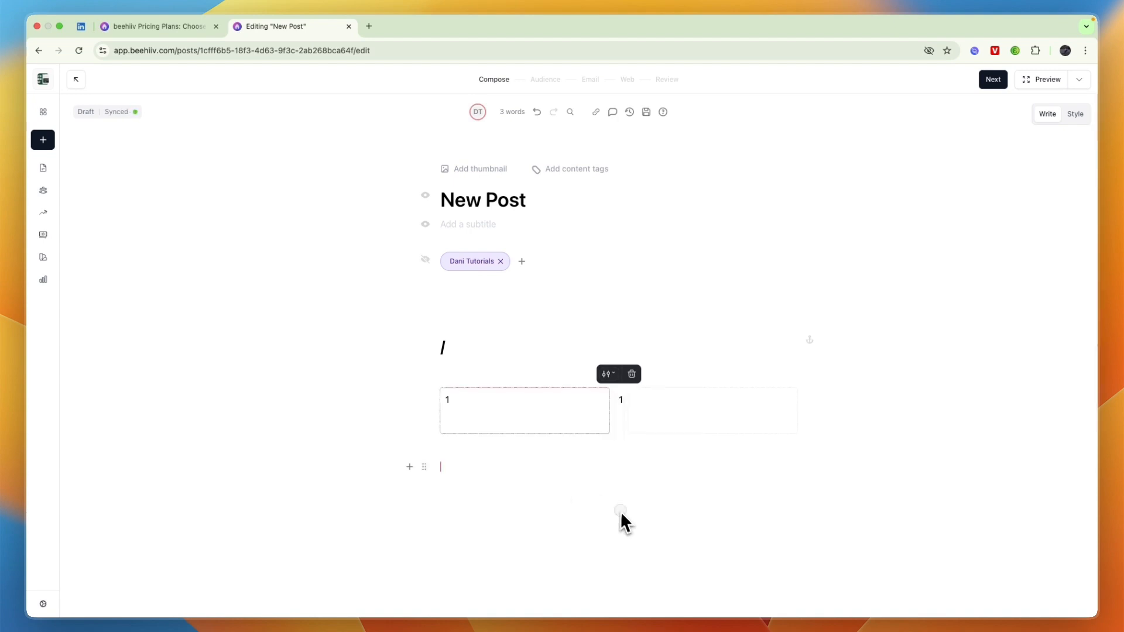
Set the column widths to 34%, 33% and 33%, then add a paragraph below.
click(622, 422)
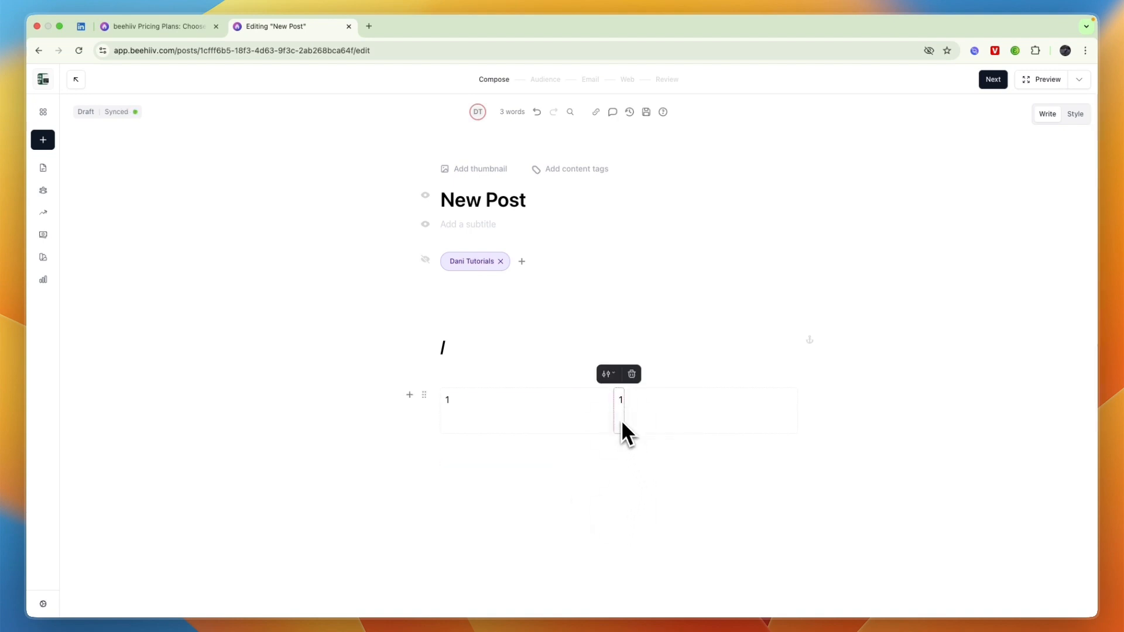
click(607, 377)
text(33)
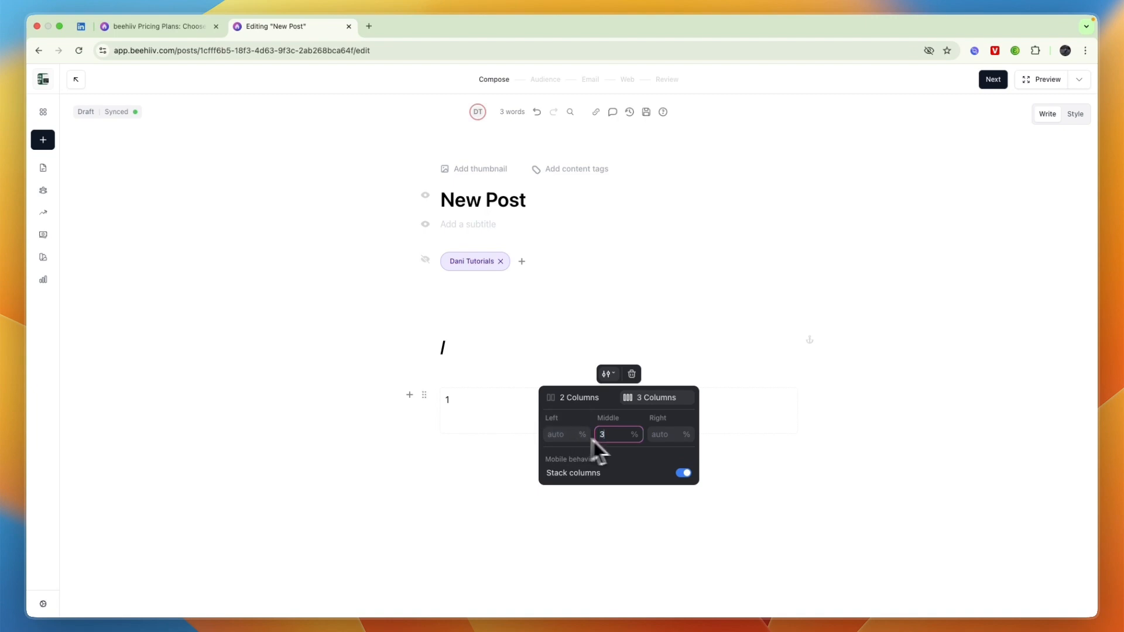
click(668, 439)
text(33)
click(558, 439)
text(34)
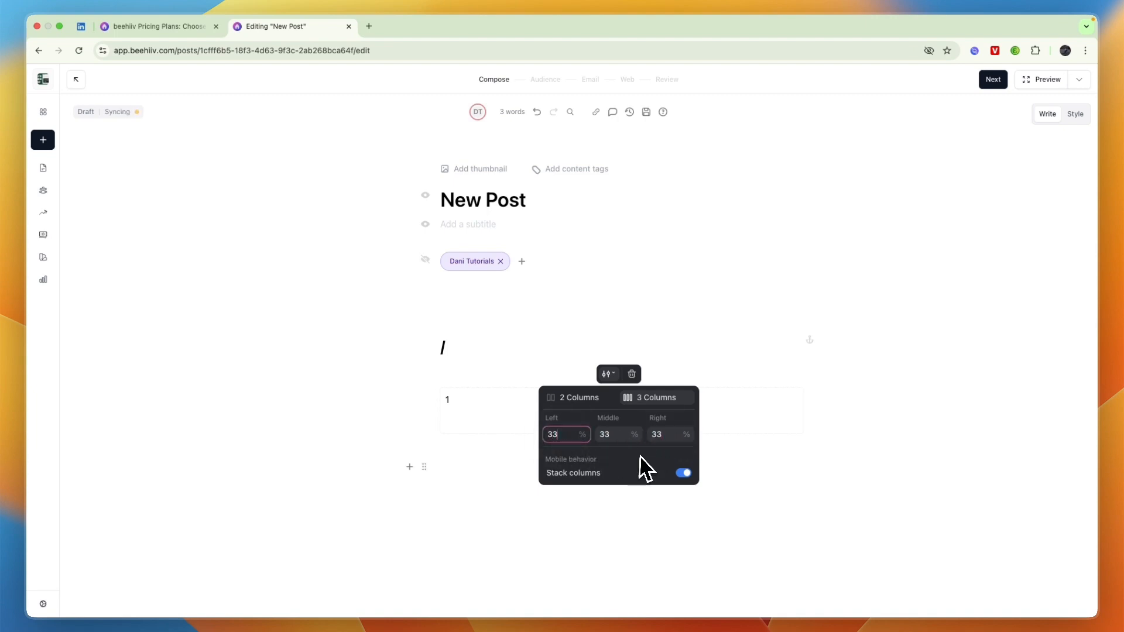
click(574, 339)
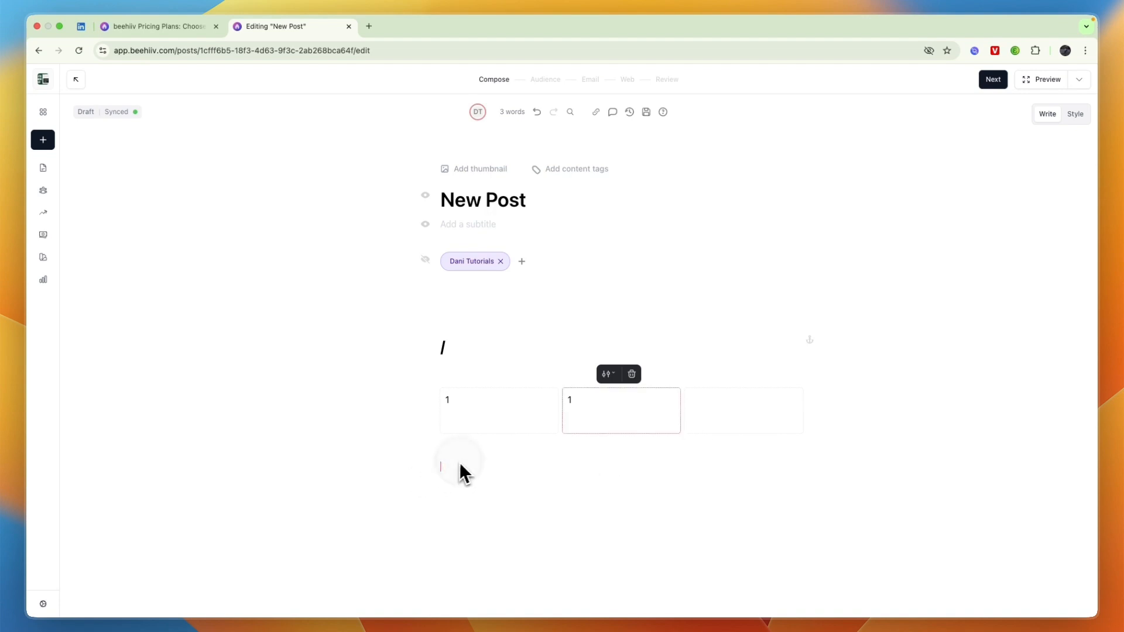
click(433, 463)
Embed the mind-mapping YouTube video below the columns from its pasted URL, then preview the post.
click(410, 466)
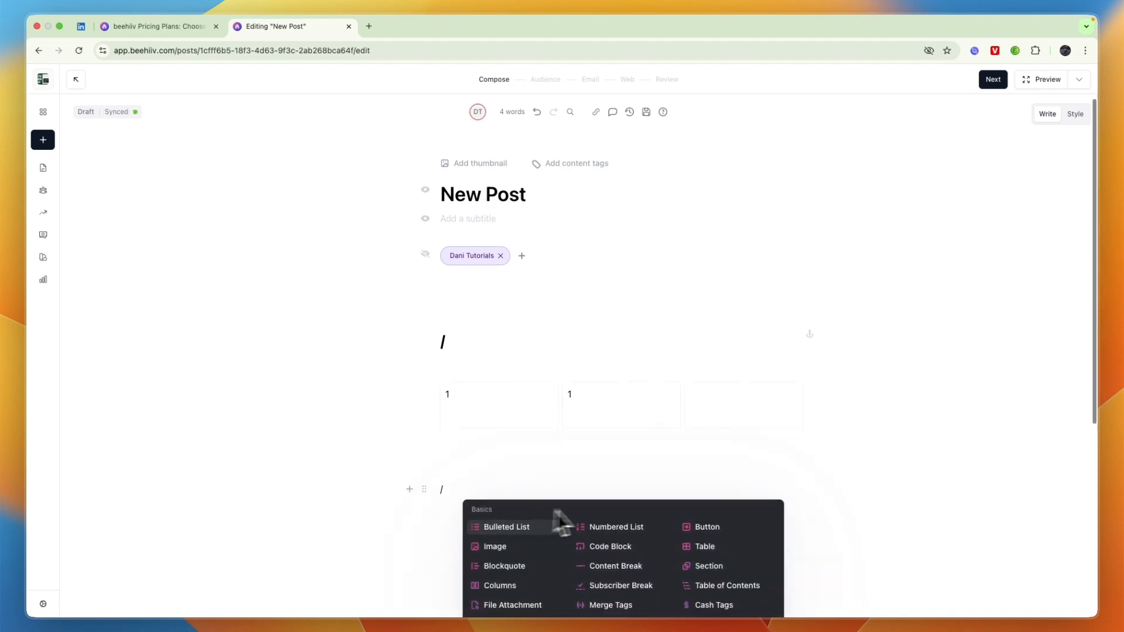
scroll(585, 518, down, 5)
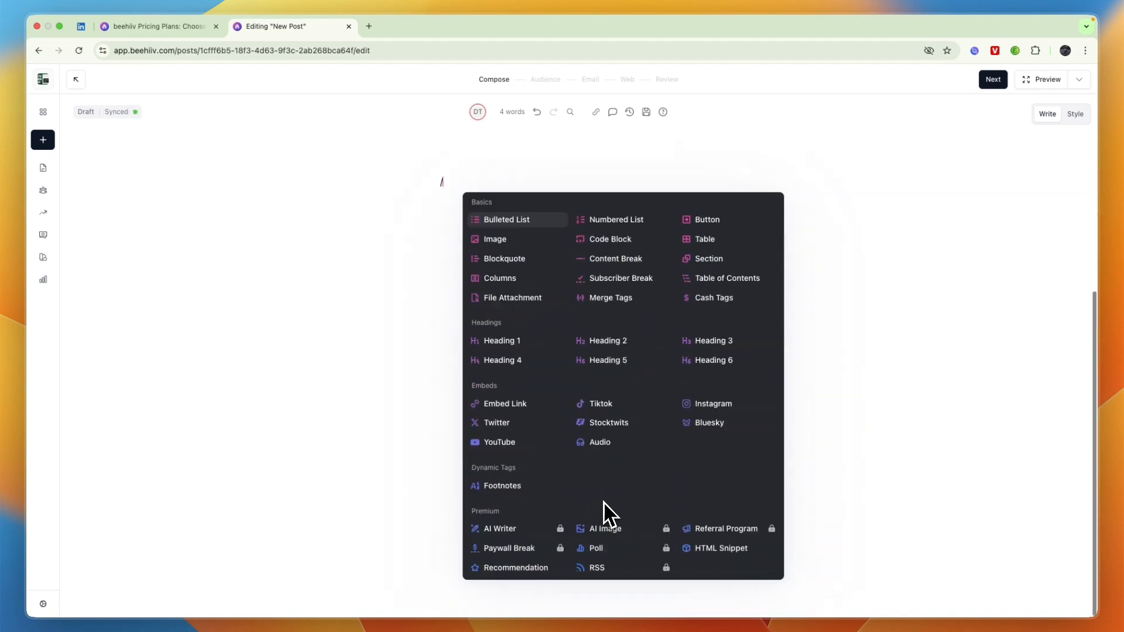
click(521, 442)
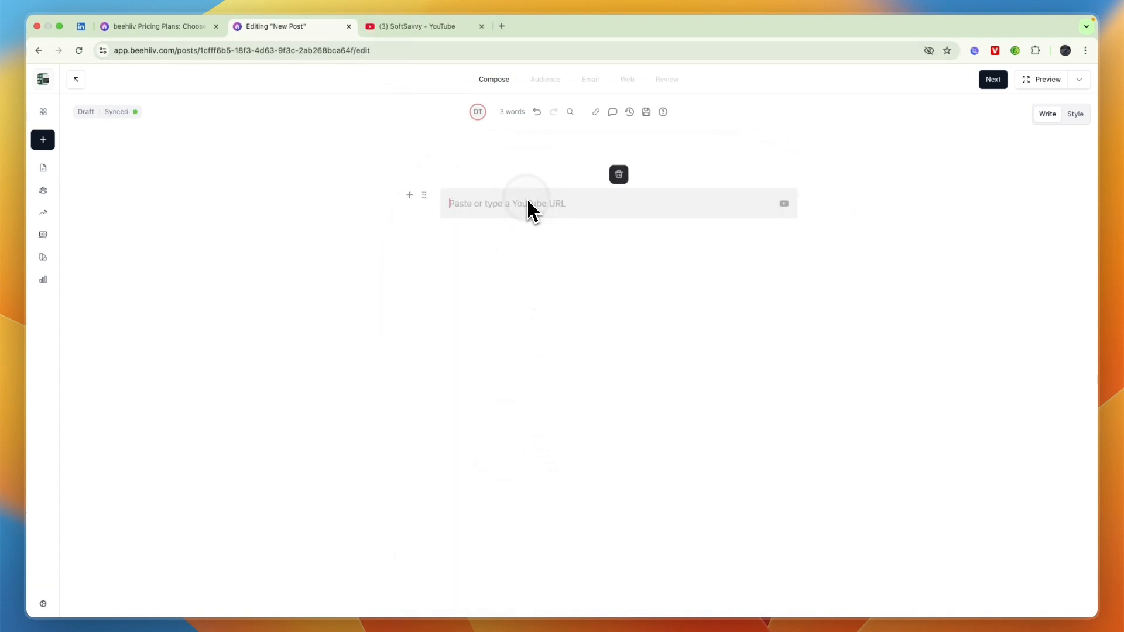
text(https://www.youtube.com/watch?v=2C4_fRlpnw0)
key(Return)
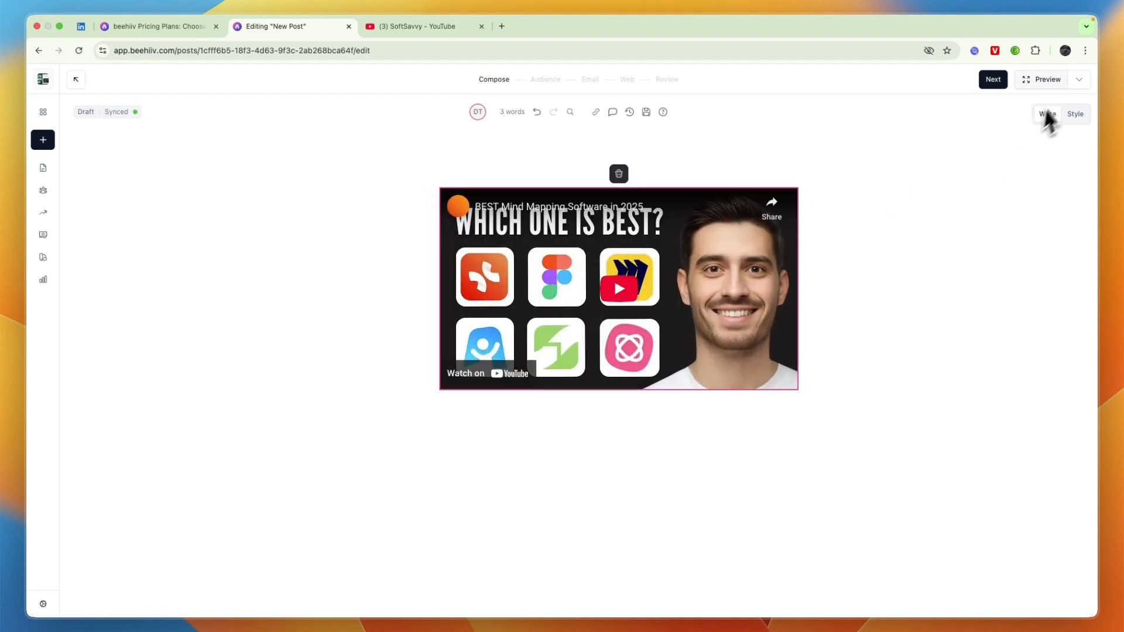
click(1044, 82)
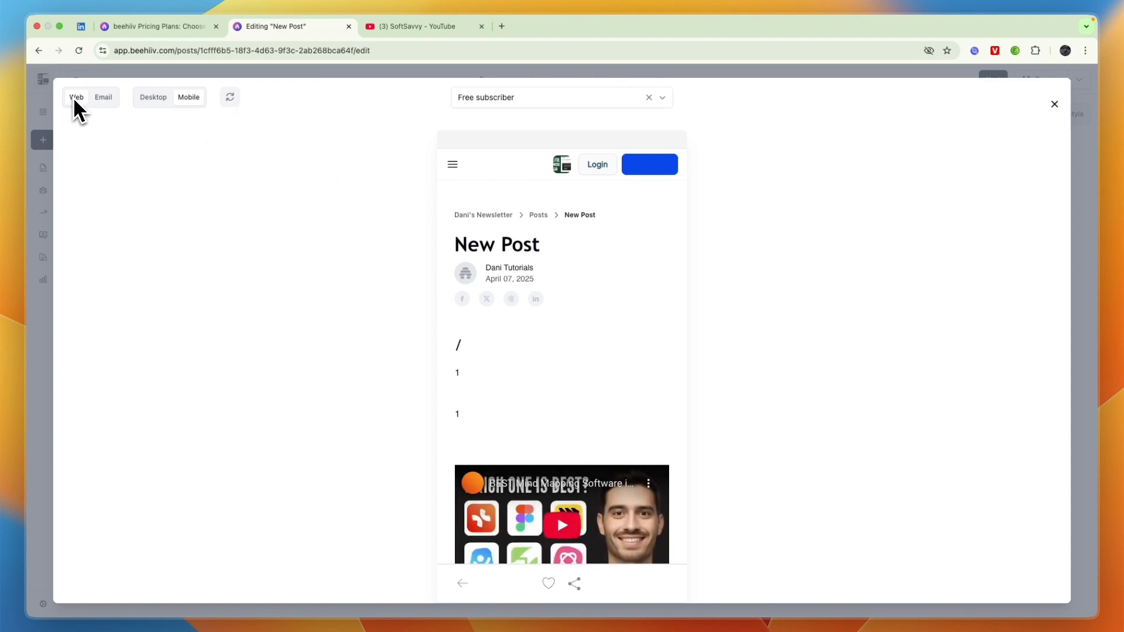
Check the Email version of the preview down to the footer, then close it.
click(98, 99)
scroll(477, 283, down, 5)
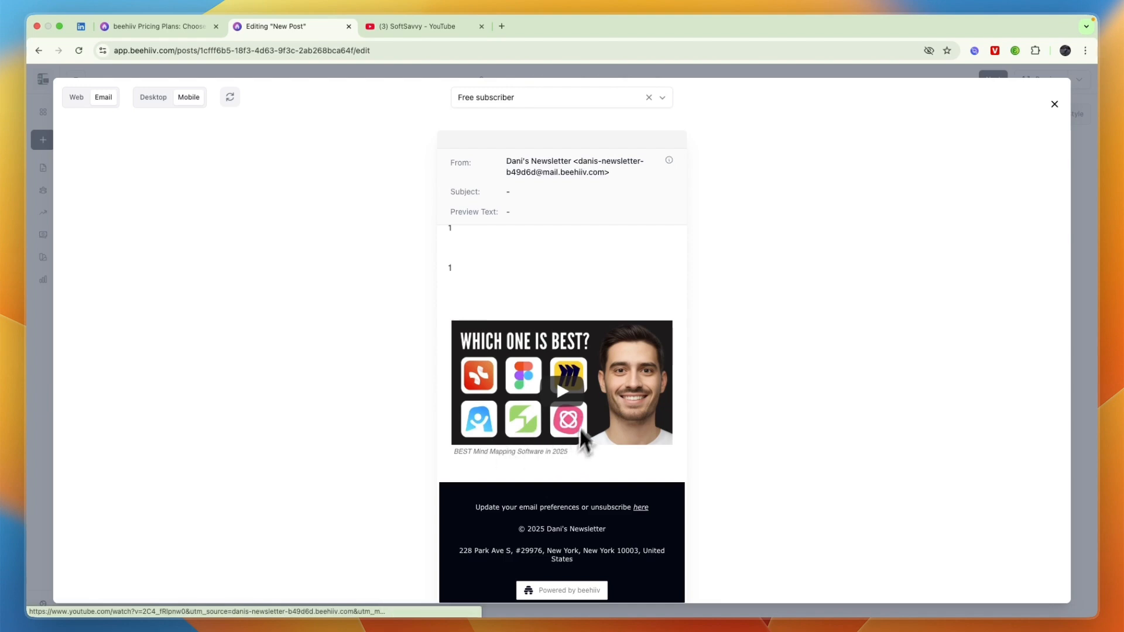
click(1054, 105)
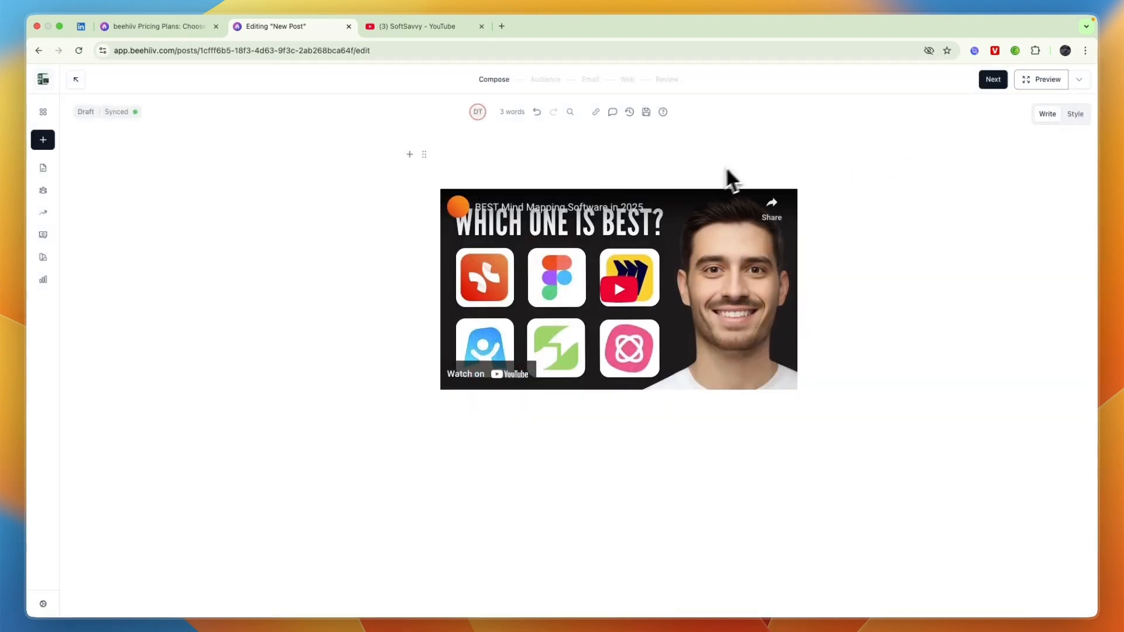
scroll(738, 178, up, 5)
In the Style colors, set the Outside Background to #00ABFF.
click(1073, 116)
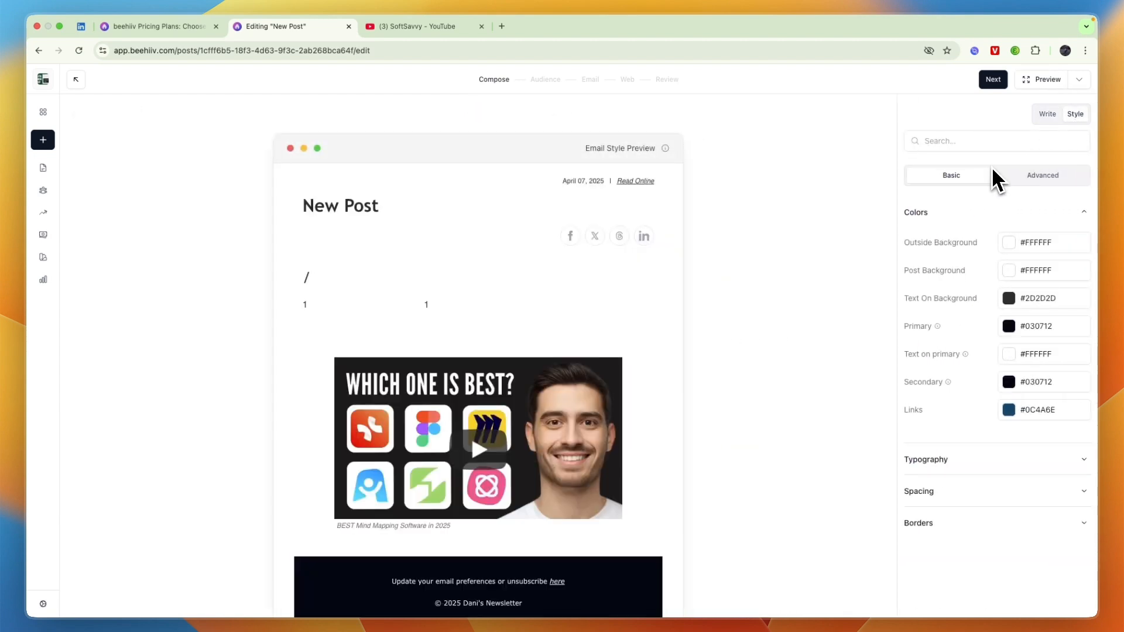
click(1004, 245)
drag(954, 305, 988, 268)
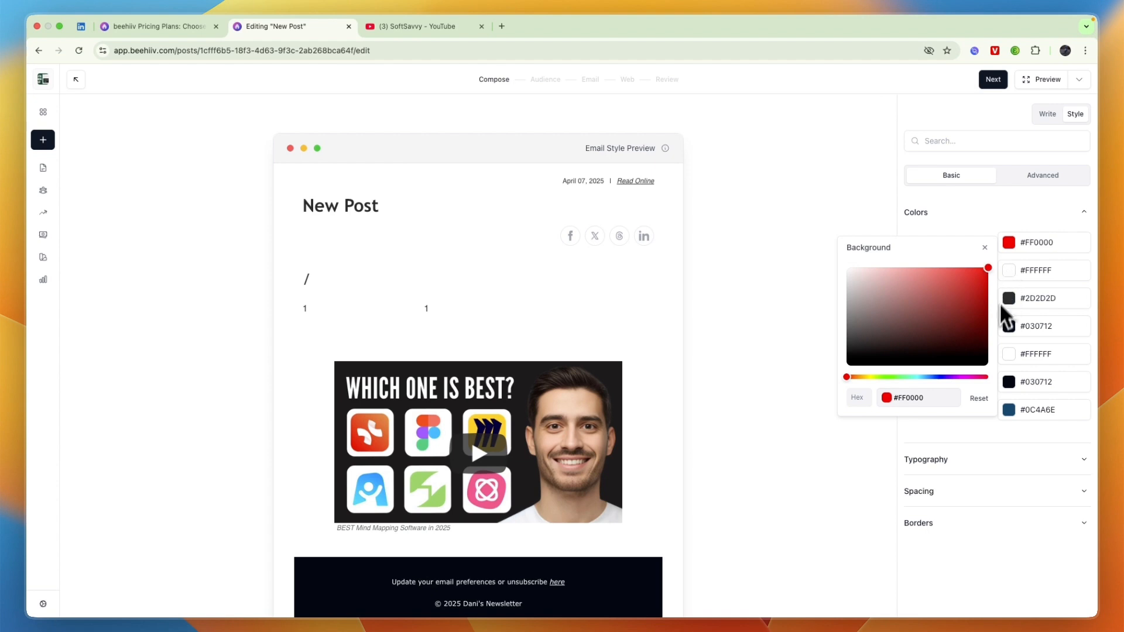
click(976, 230)
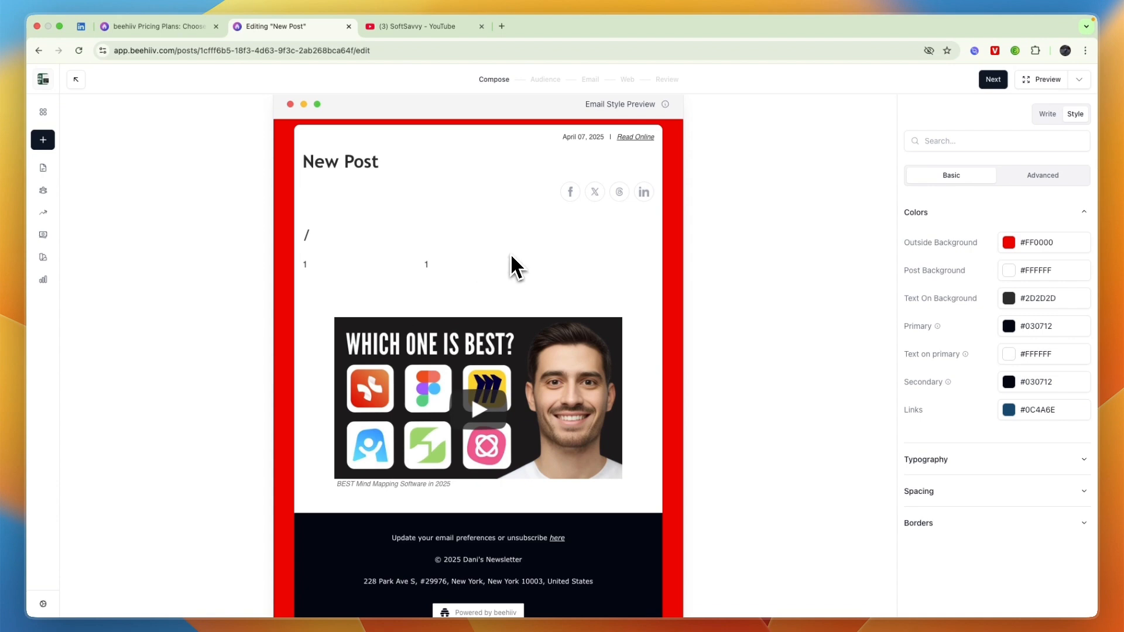
scroll(502, 261, down, 2)
scroll(717, 276, up, 3)
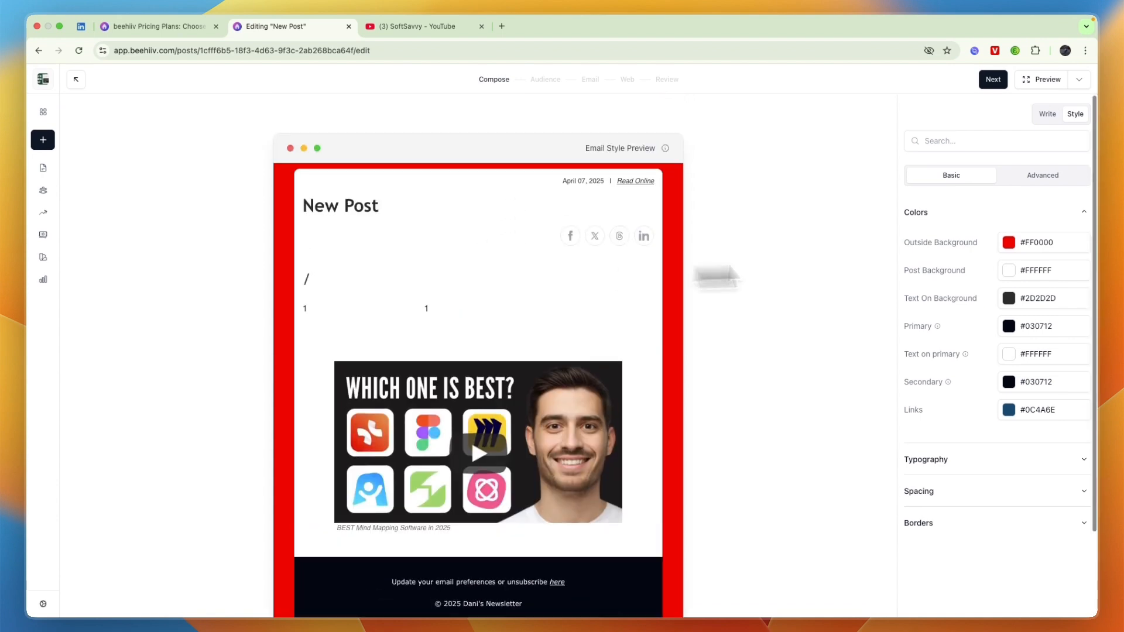
click(1009, 244)
drag(942, 378, 926, 377)
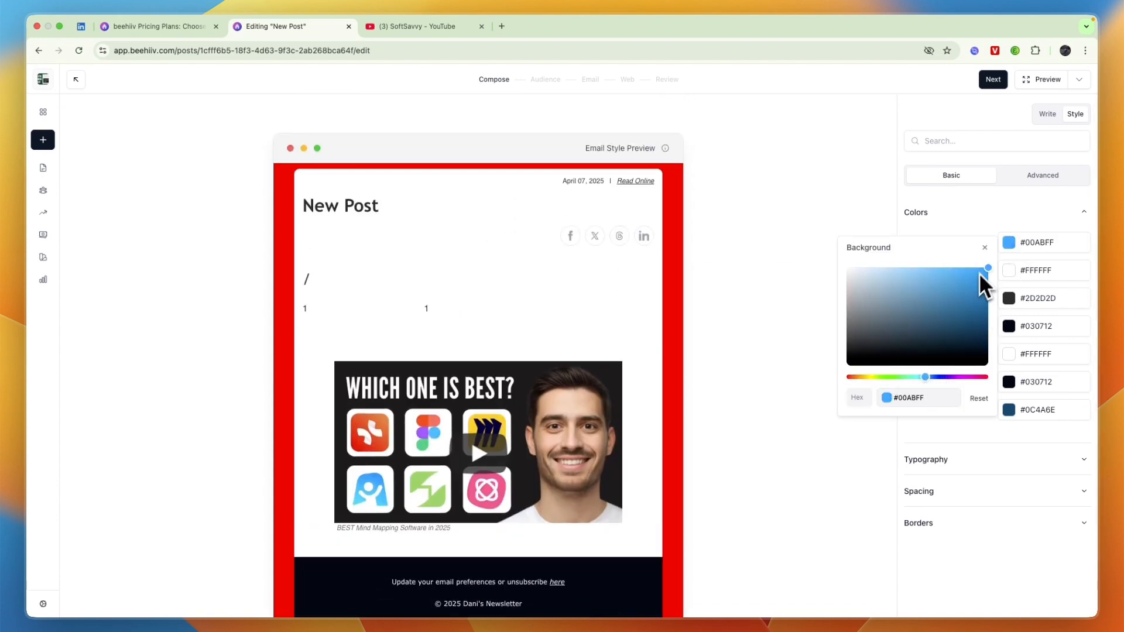
click(984, 247)
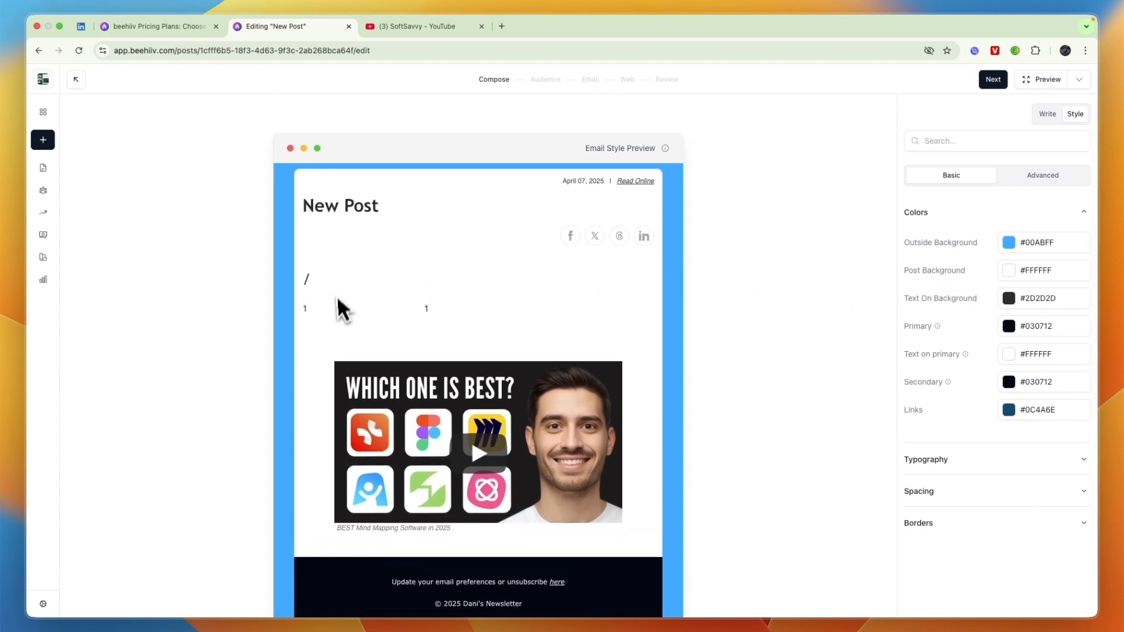
Set the Post Background to pale #E9F7FF and Text On Background to #240C0C.
click(1008, 270)
drag(964, 371, 858, 280)
click(984, 275)
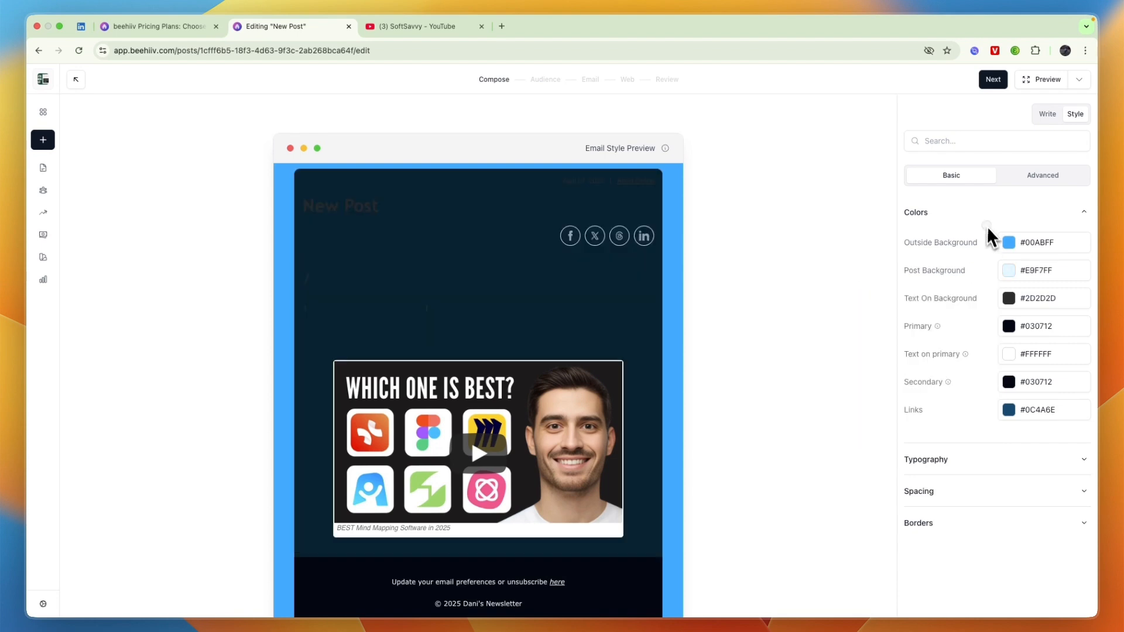
click(987, 222)
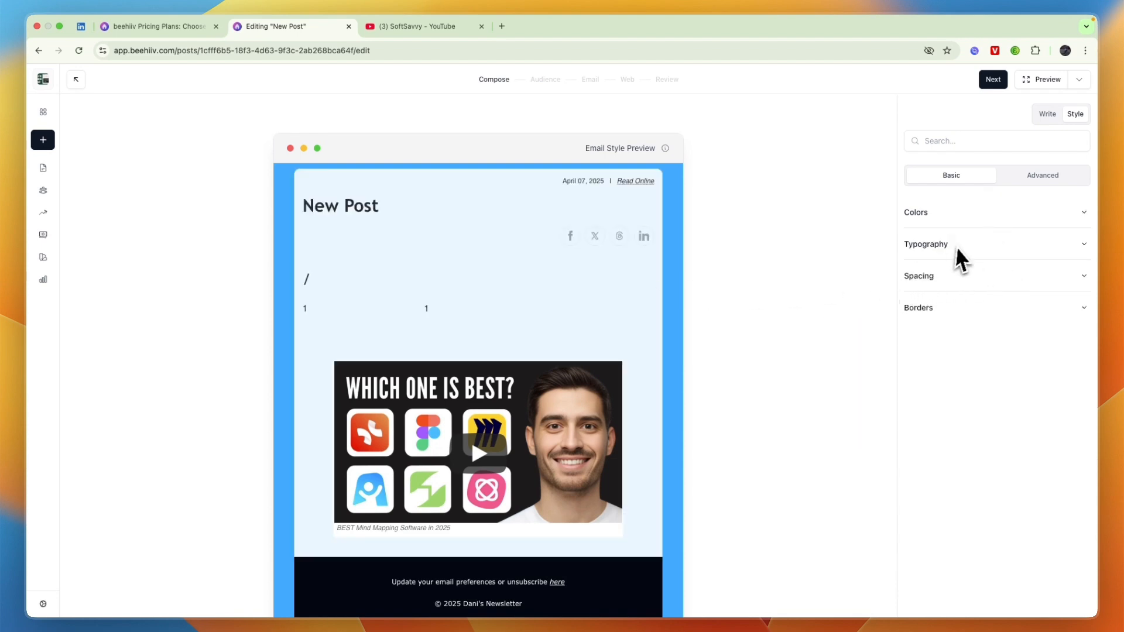
click(941, 216)
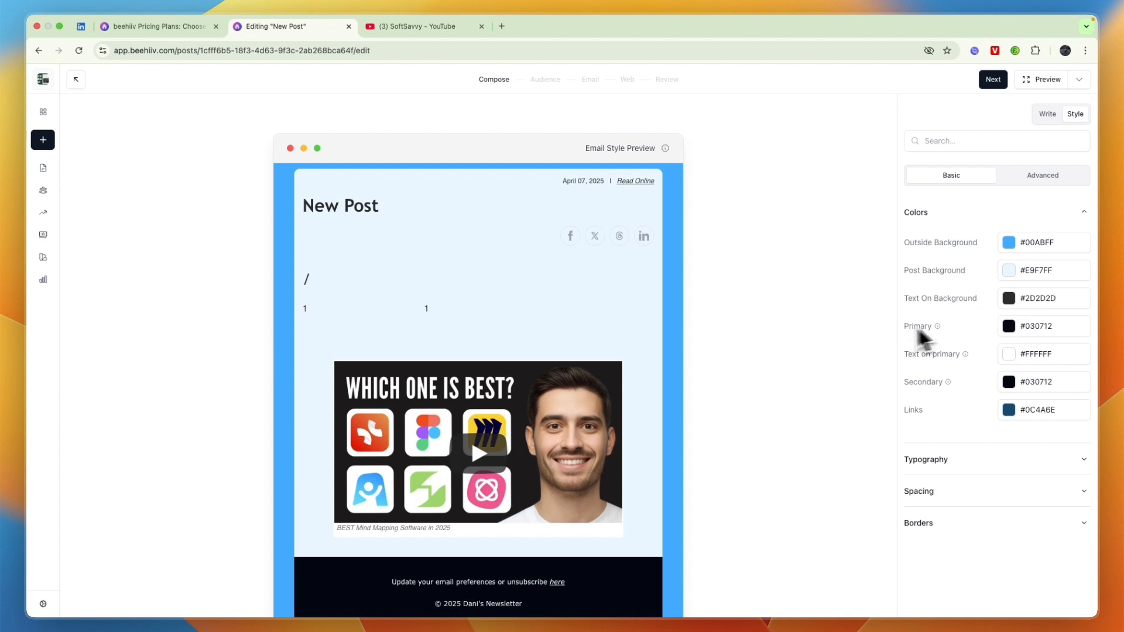
click(1007, 300)
click(939, 402)
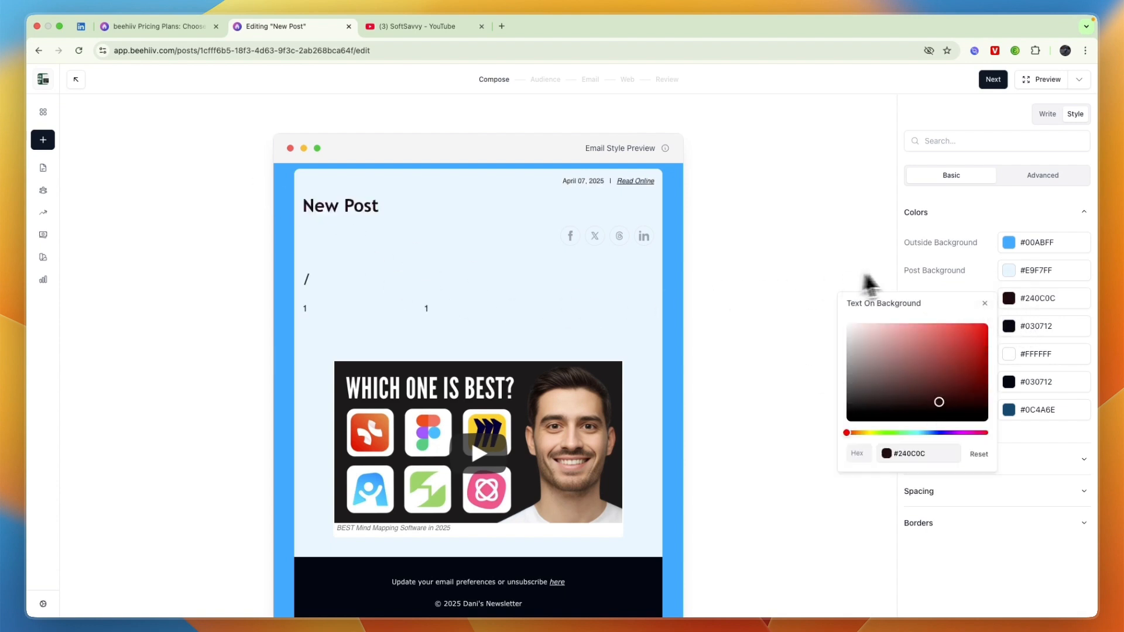
click(889, 284)
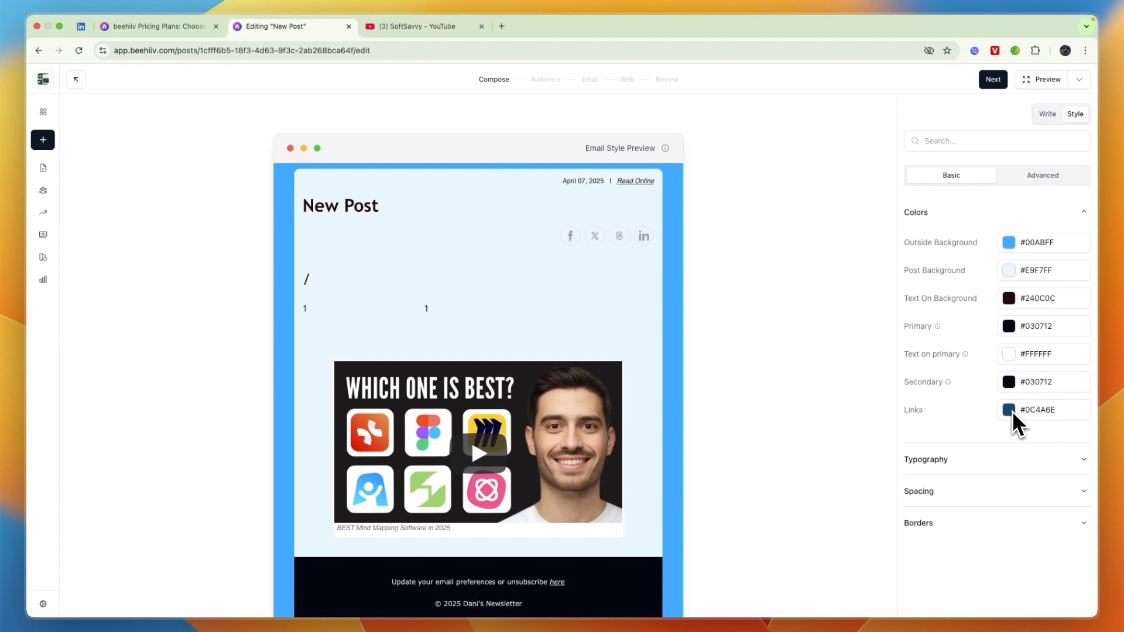
Under Spacing, increase the post's padding to 20 px with a 19 px margin.
click(951, 461)
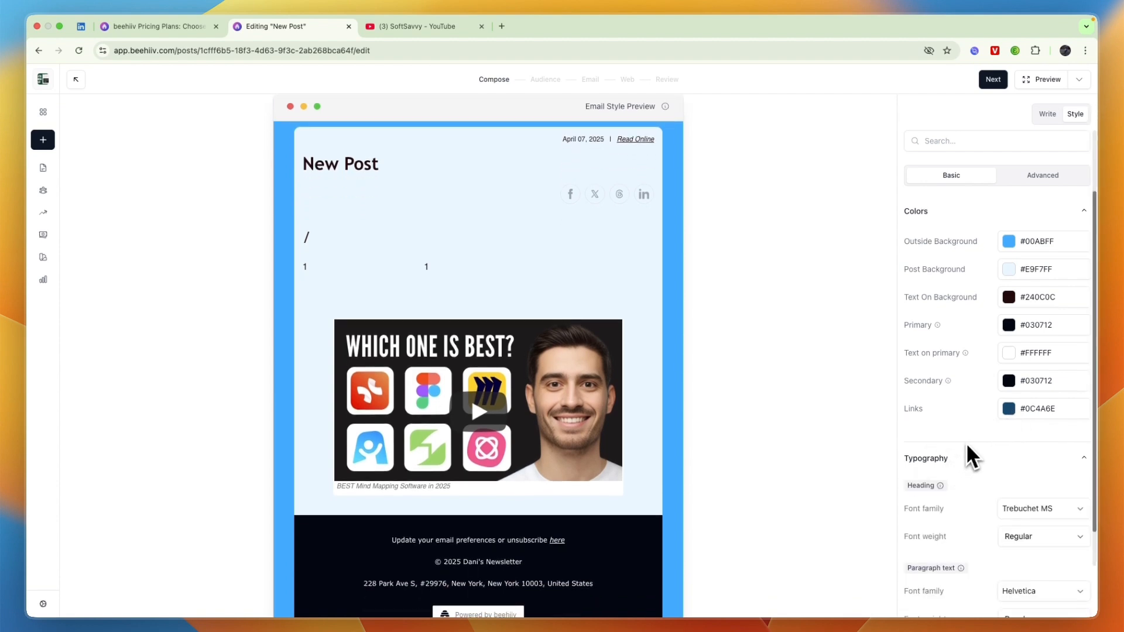
scroll(972, 456, down, 4)
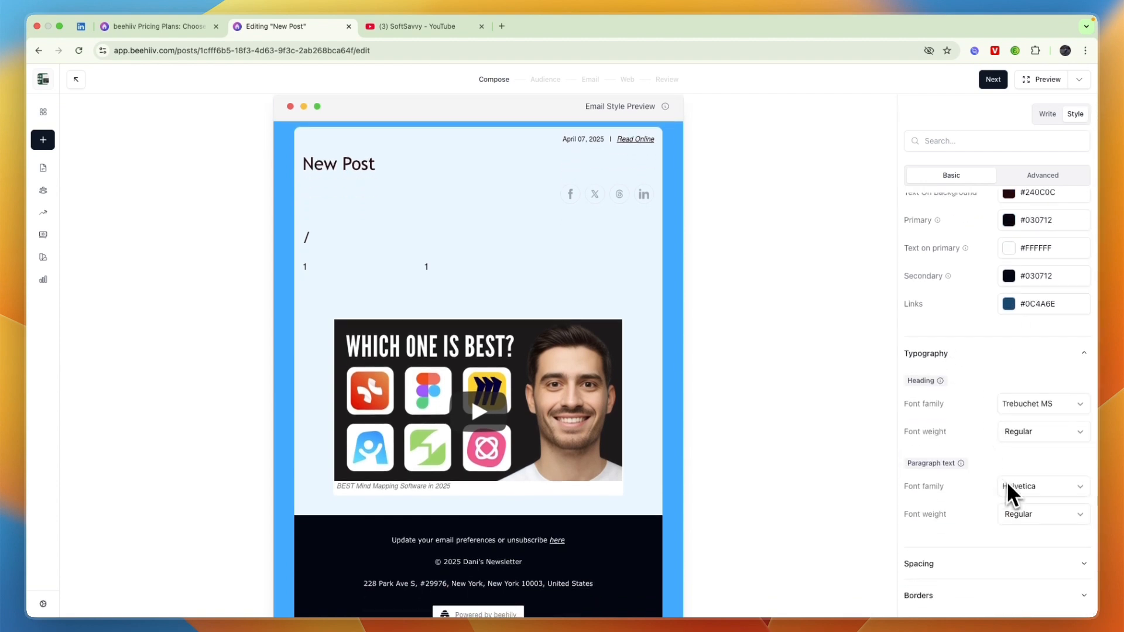
click(988, 563)
scroll(980, 526, down, 3)
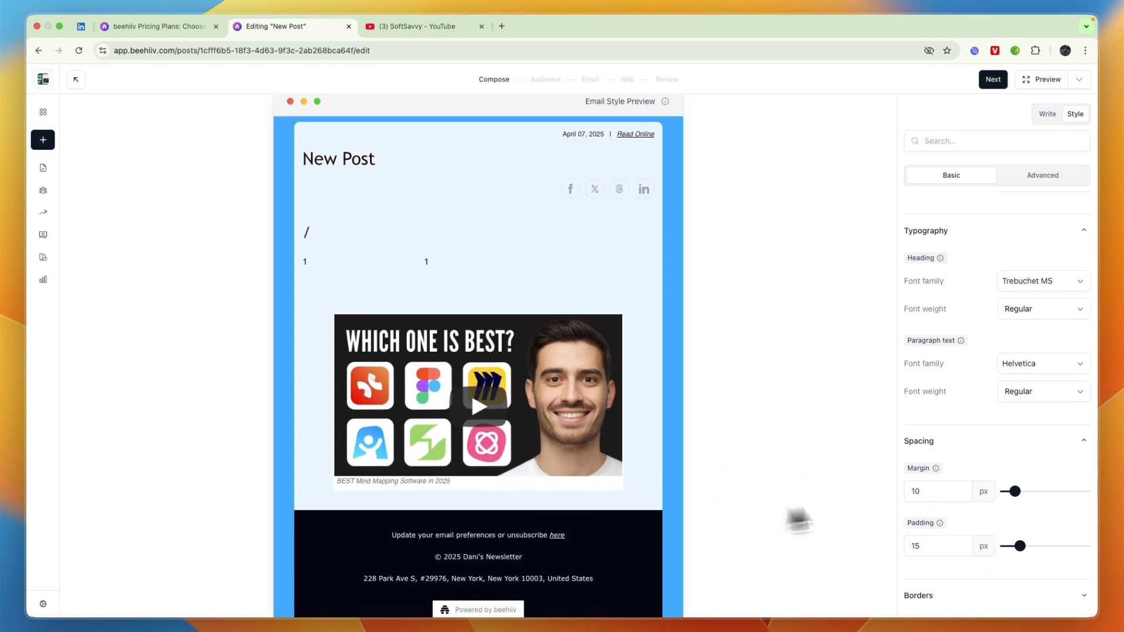
drag(1020, 545, 1026, 545)
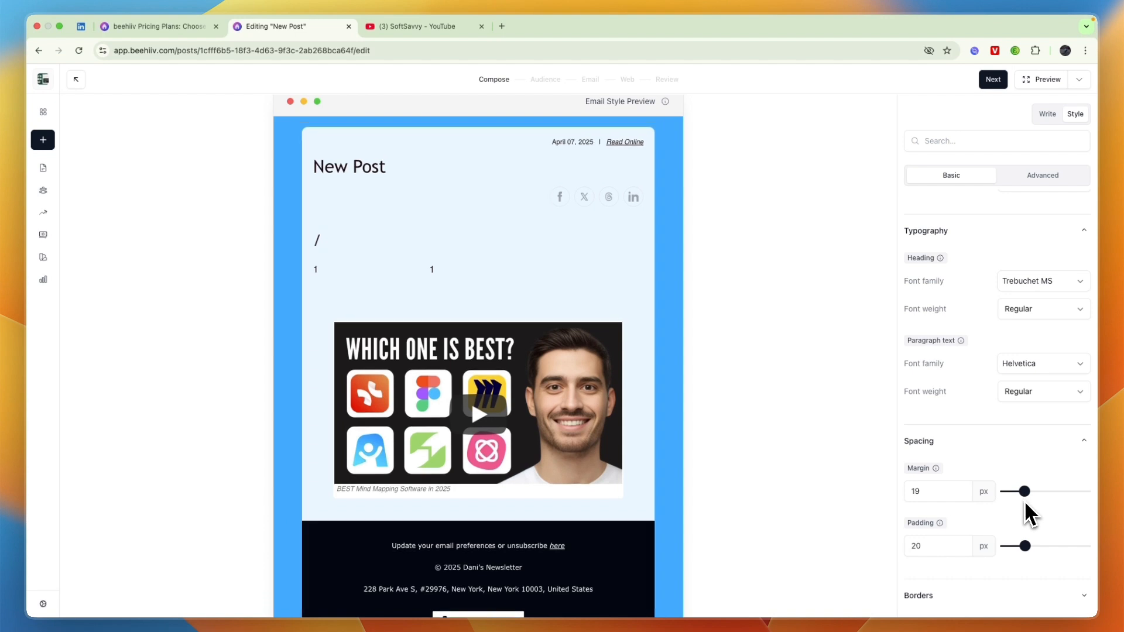
Under Borders, set corner radius to 23 px and border thickness to 3 px.
click(979, 595)
scroll(989, 574, down, 3)
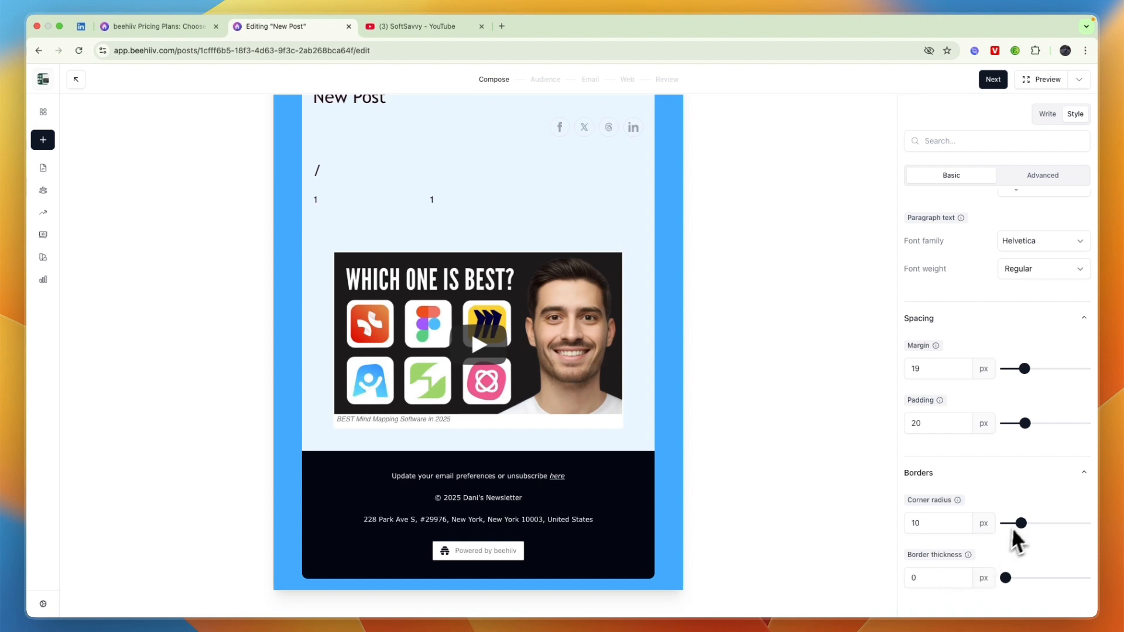
drag(1030, 525, 1041, 522)
drag(1031, 581, 1047, 580)
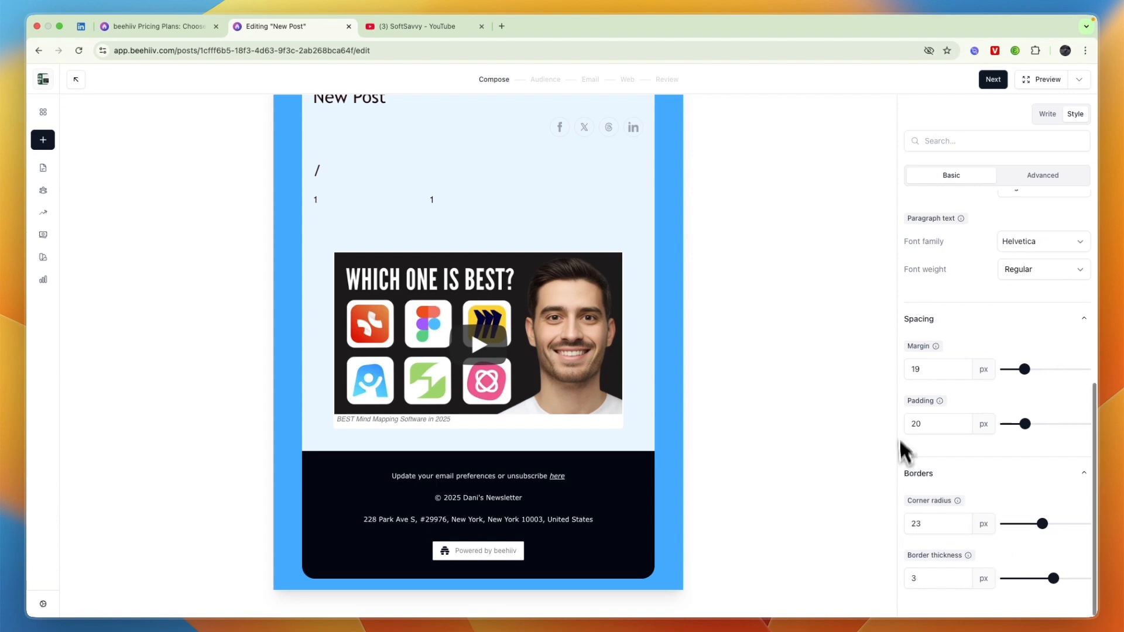
scroll(1067, 209, up, 6)
click(1045, 175)
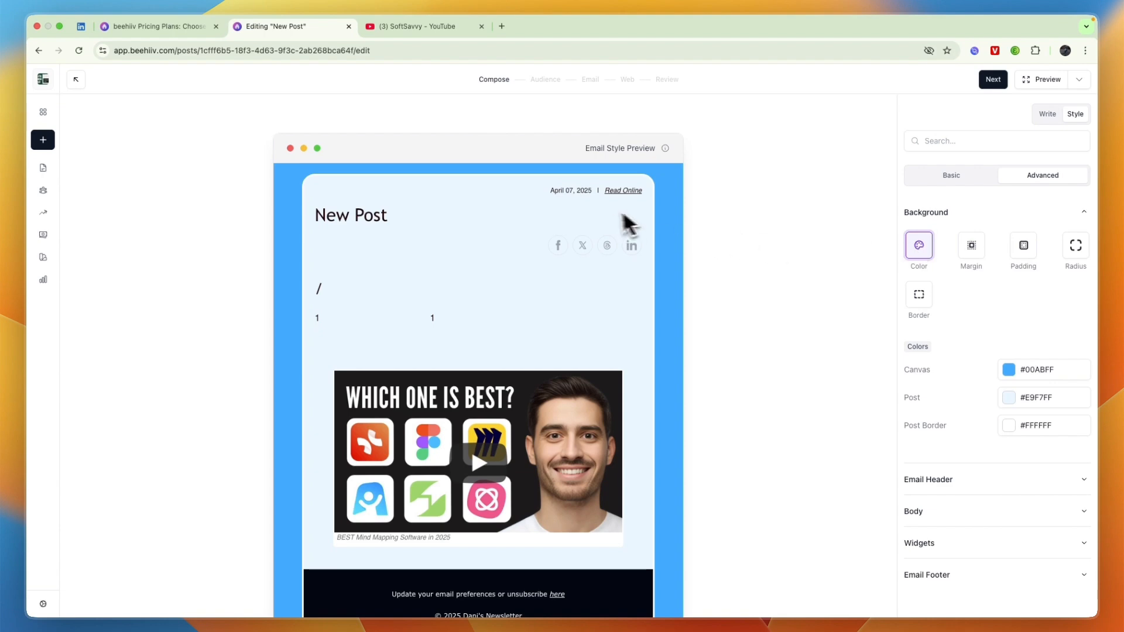
Review the background margin, padding, corner radius, border thickness and colour settings.
click(974, 247)
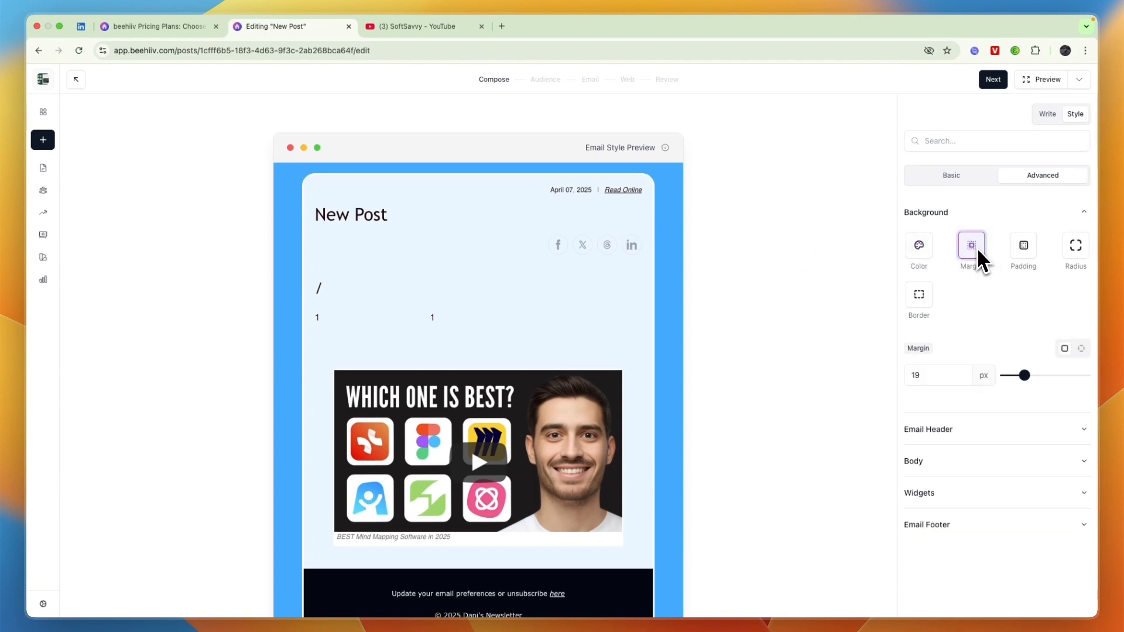
click(1023, 252)
click(1072, 249)
click(921, 296)
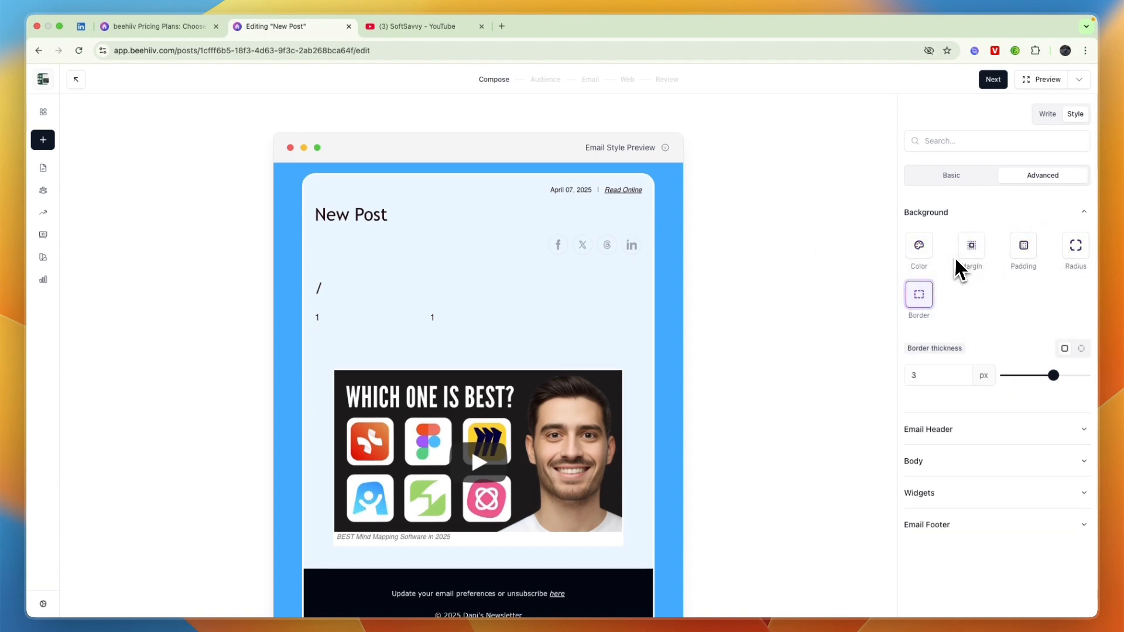
click(921, 250)
click(971, 245)
Inspect the email header styles, including its custom CSS box and padding.
click(976, 457)
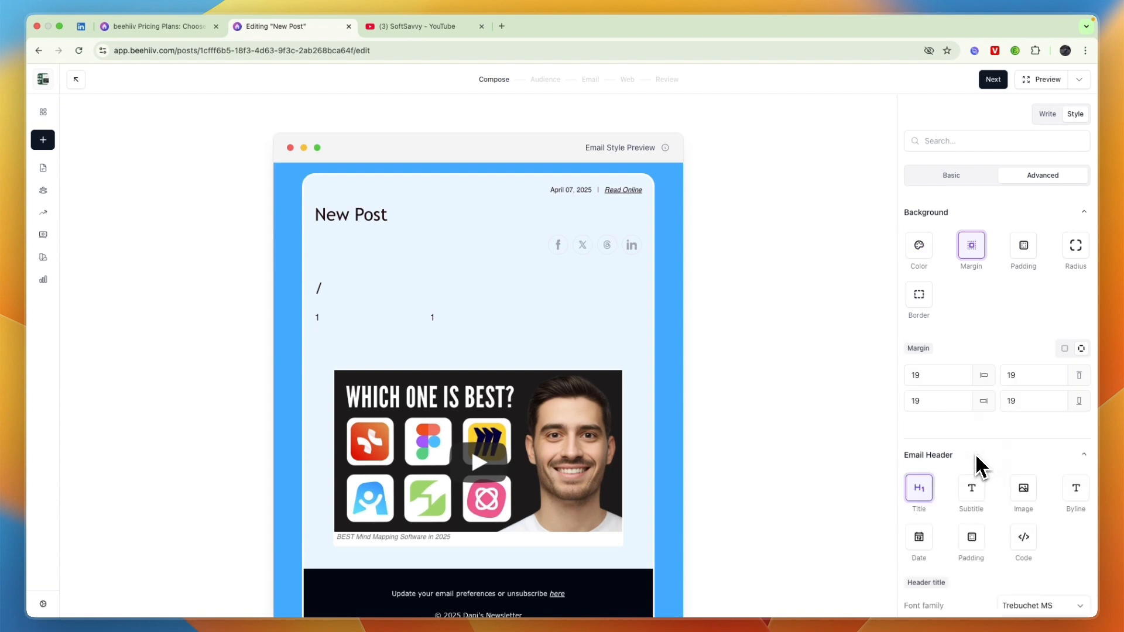
scroll(975, 452, down, 3)
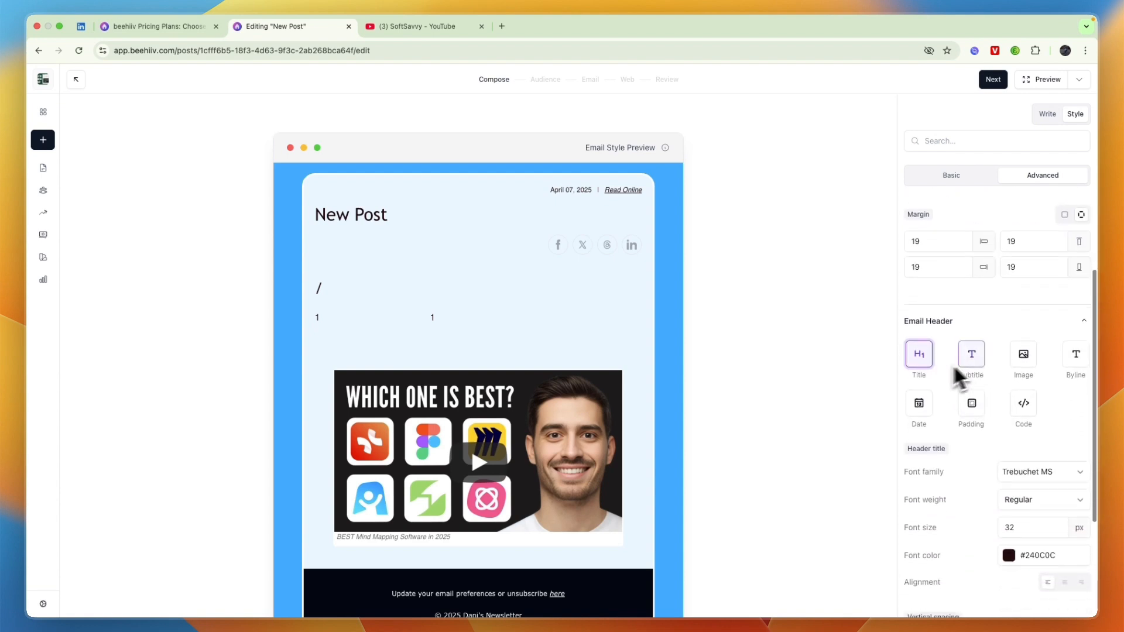
scroll(1023, 374, down, 1)
click(1023, 382)
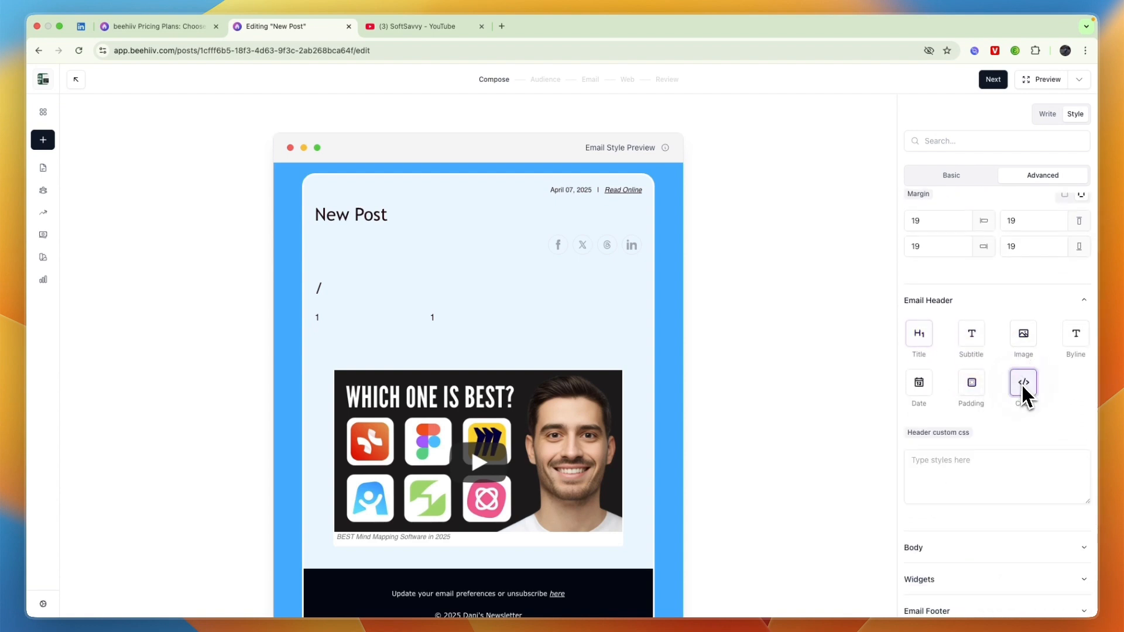
scroll(995, 404, down, 1)
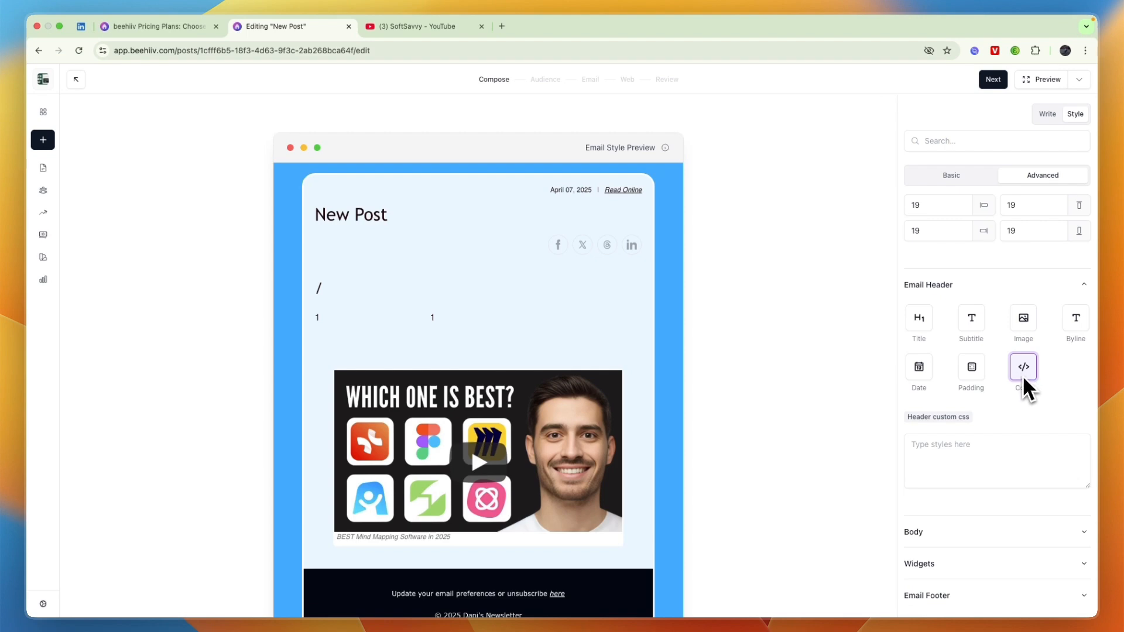
click(967, 374)
Check body and widget styles, ending on buttons: 14 px padding and gap, 10 px radius.
click(974, 529)
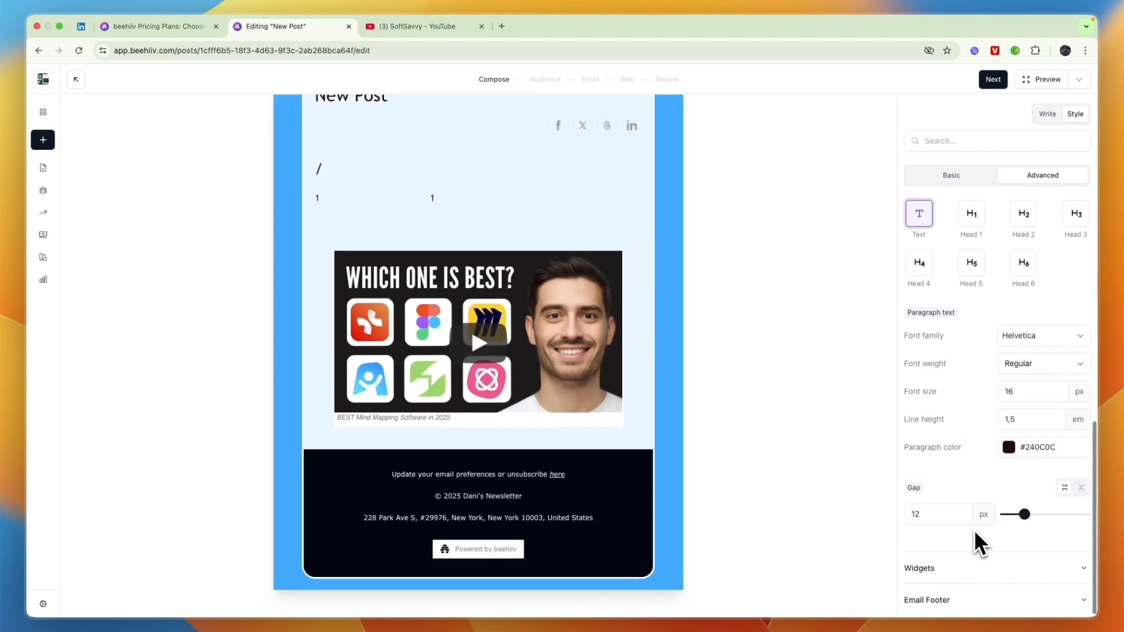
click(968, 565)
scroll(986, 539, down, 3)
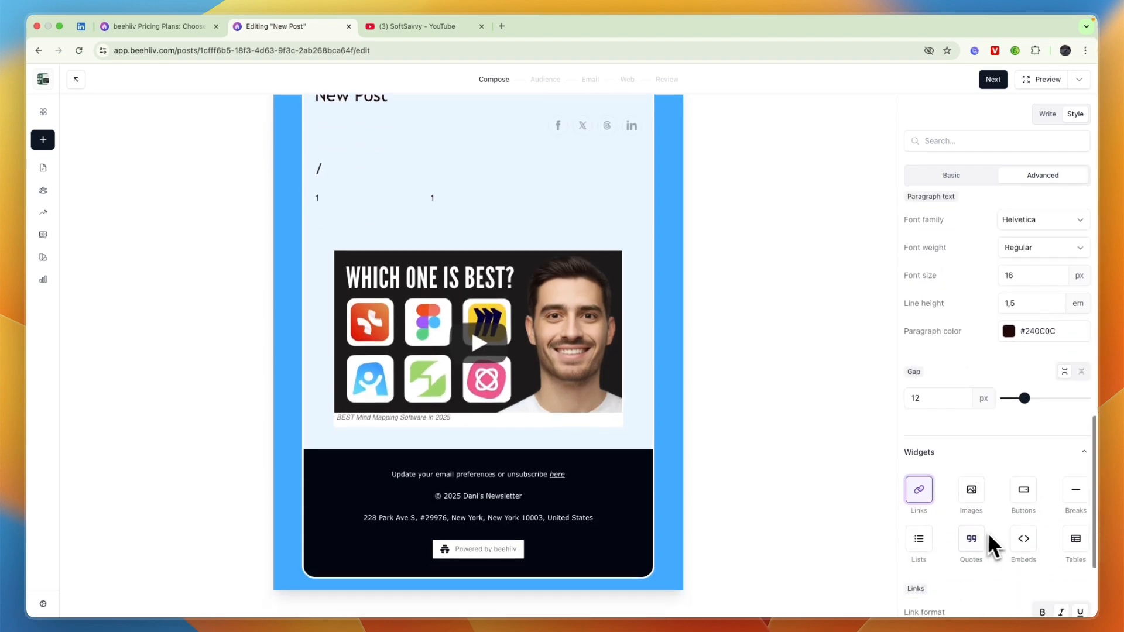
scroll(971, 515, down, 3)
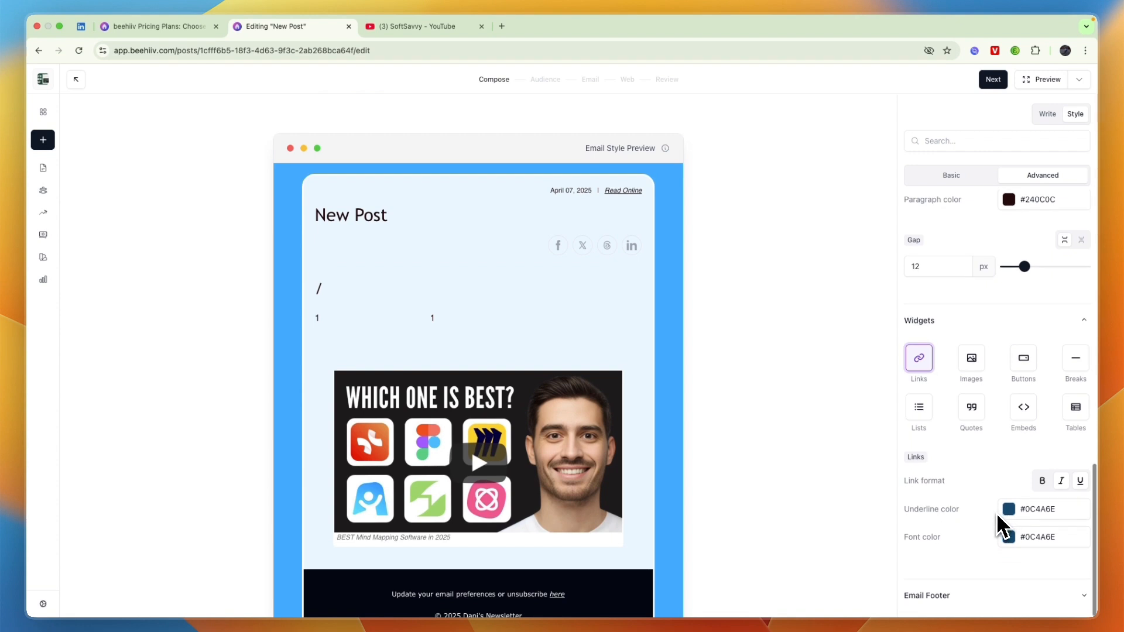
click(965, 360)
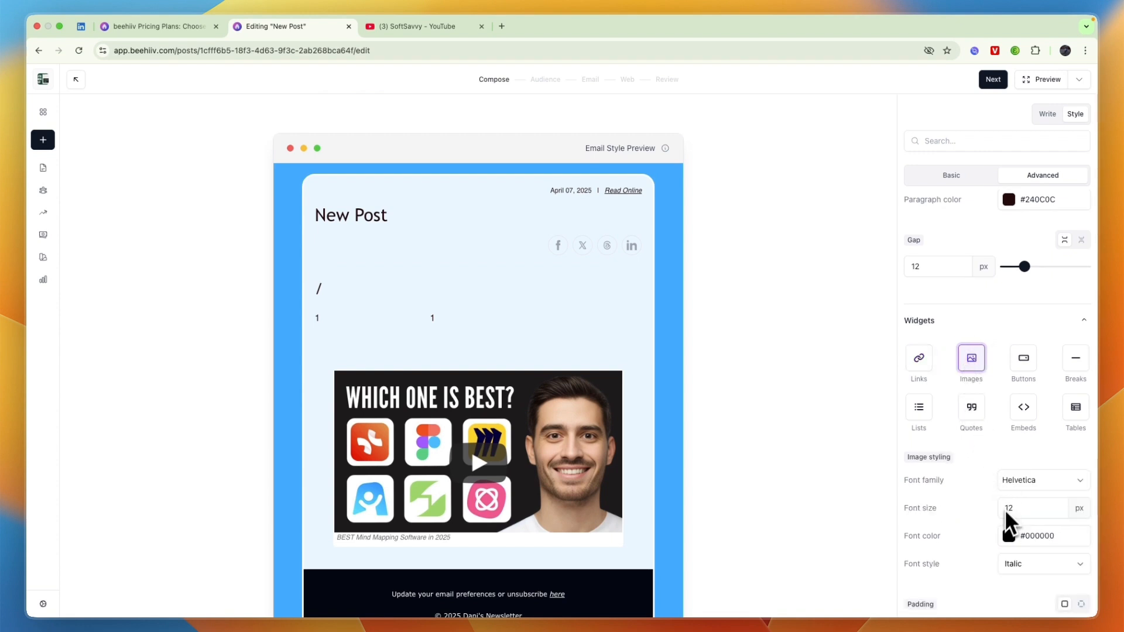
click(1035, 373)
scroll(1041, 491, down, 6)
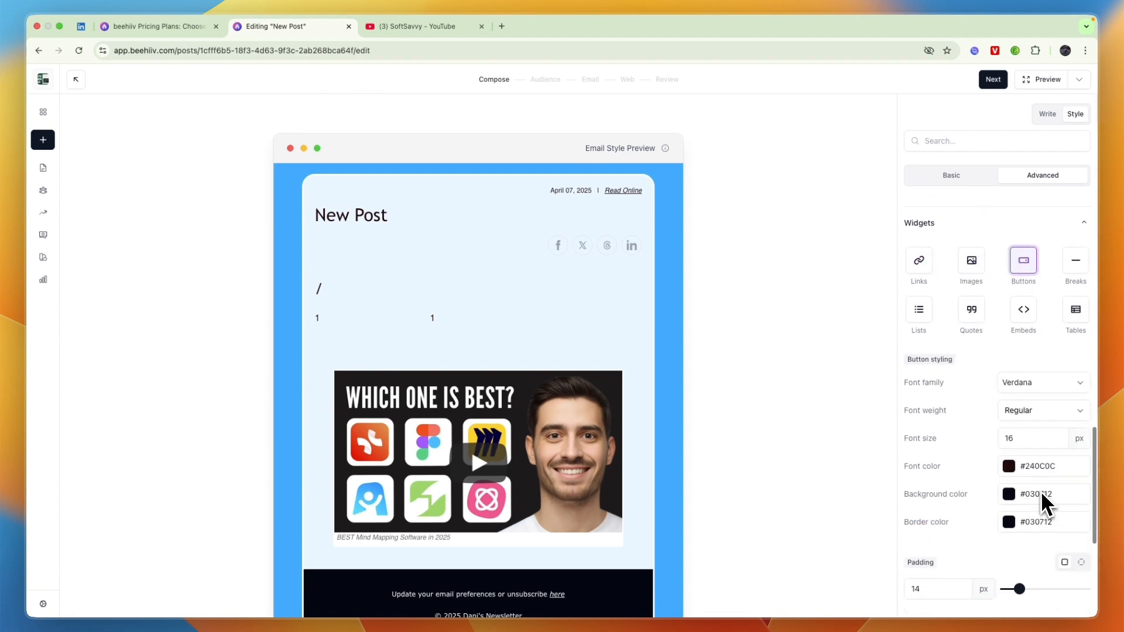
scroll(1022, 386, down, 3)
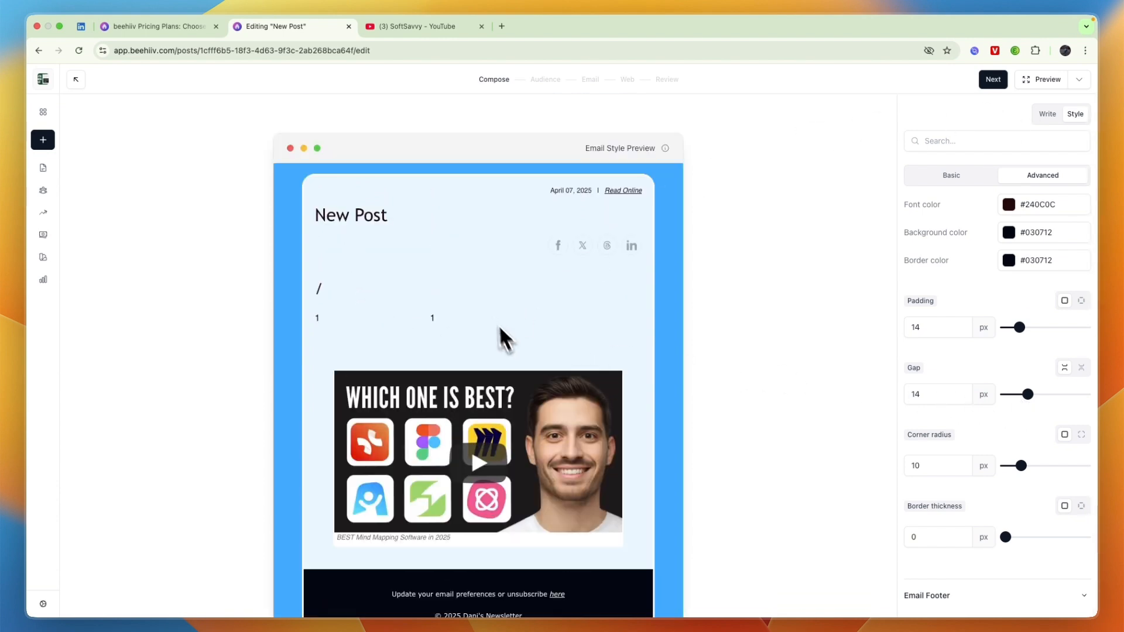
Return to the Write editor and scroll through the post content.
click(1046, 115)
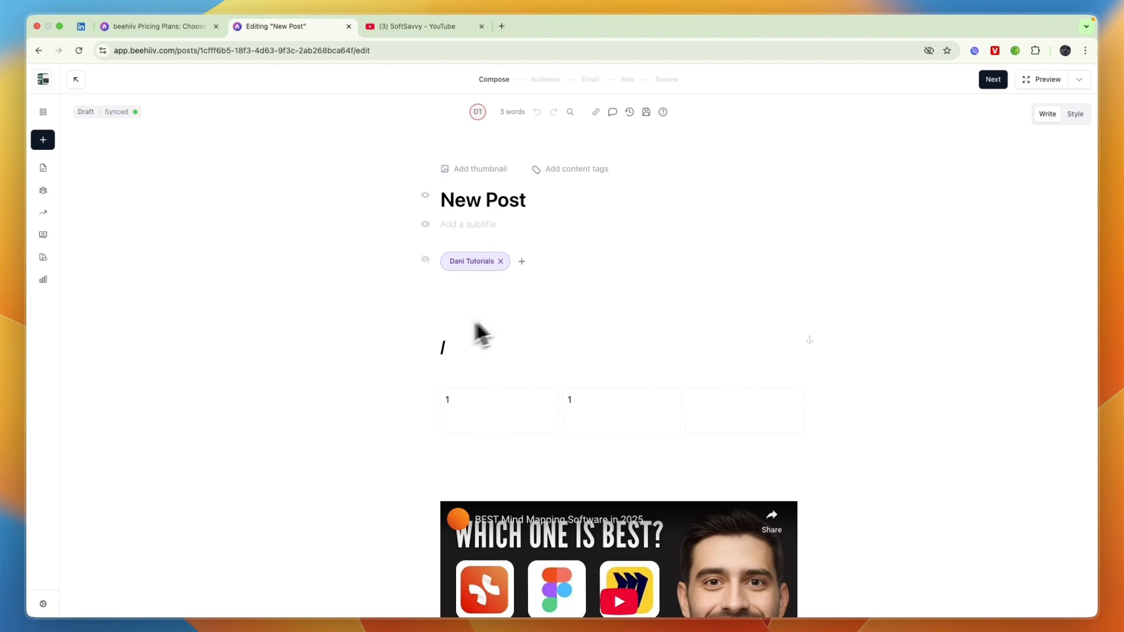
scroll(515, 359, down, 10)
scroll(594, 334, up, 10)
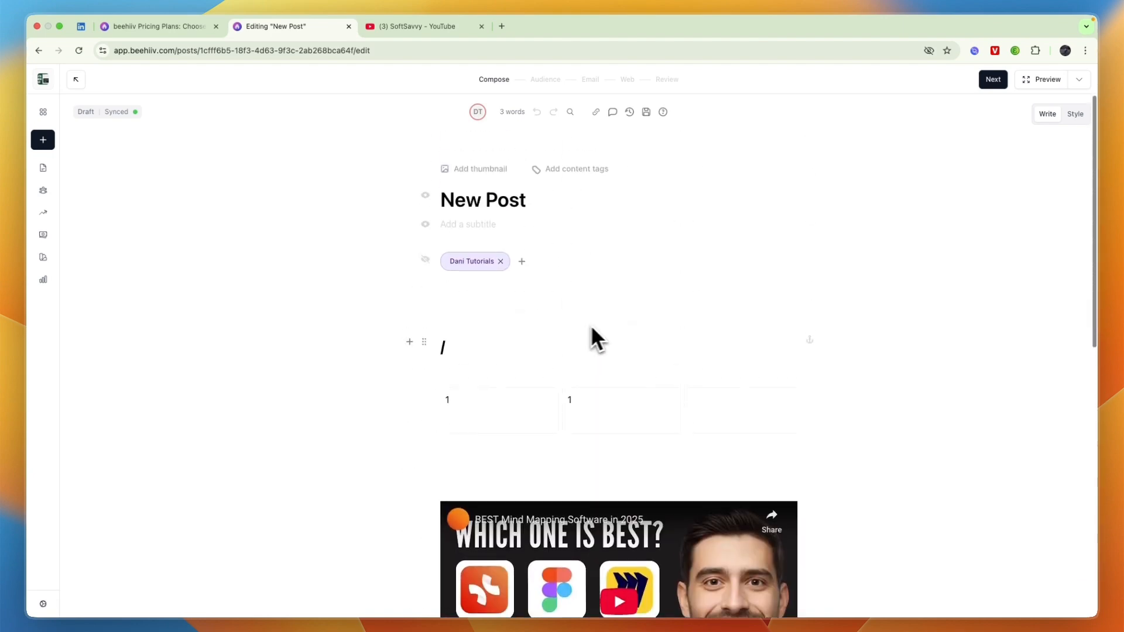
Preview the post as a mobile email, scroll through it, then close the preview.
click(1043, 80)
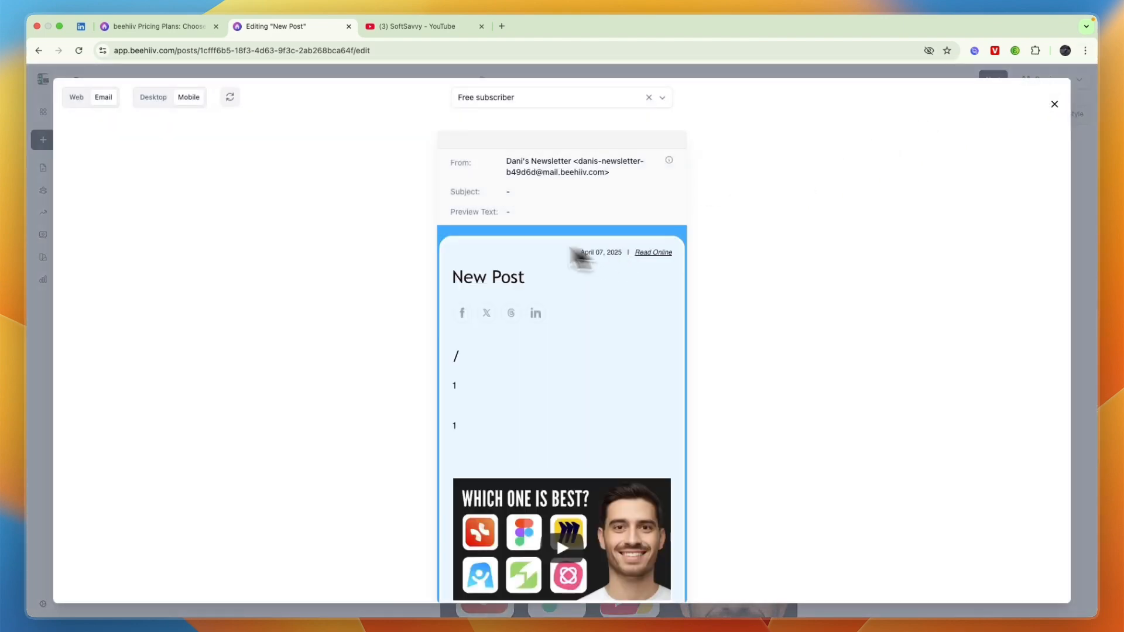
scroll(552, 358, down, 5)
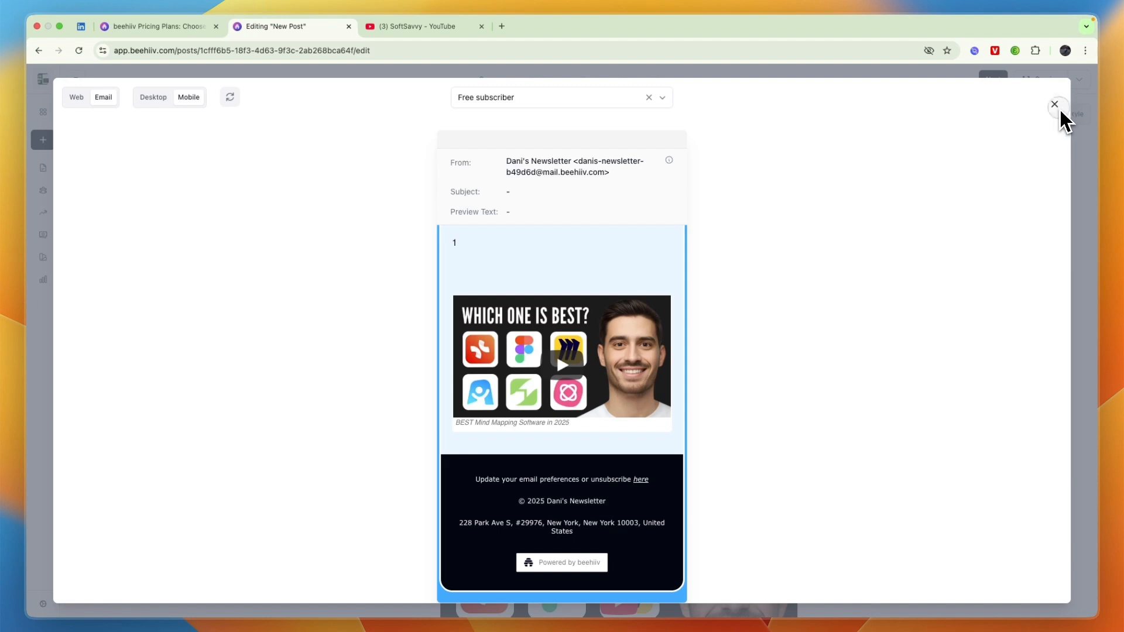
click(1054, 104)
scroll(557, 455, down, 2)
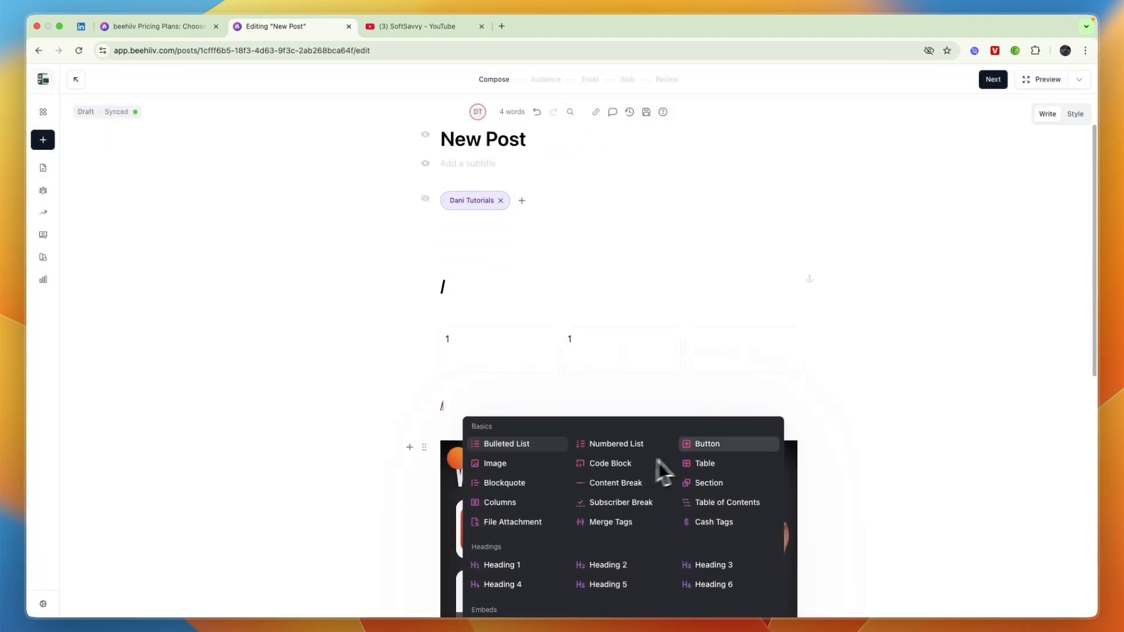
Add a button block below the columns and make it a Subscribe button.
click(705, 443)
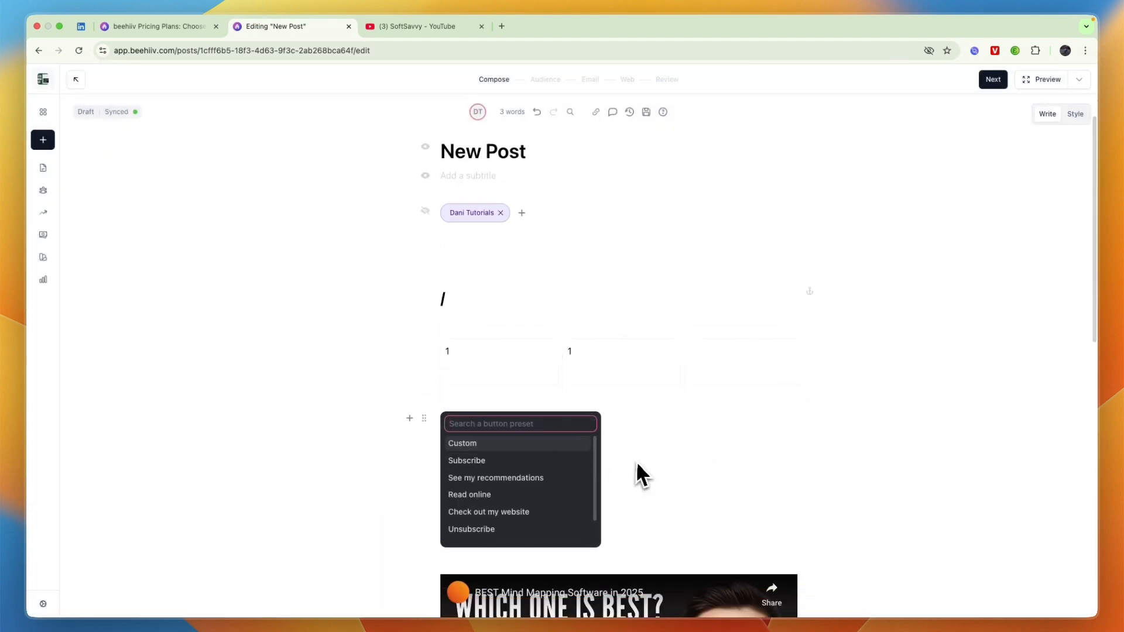
scroll(641, 474, down, 1)
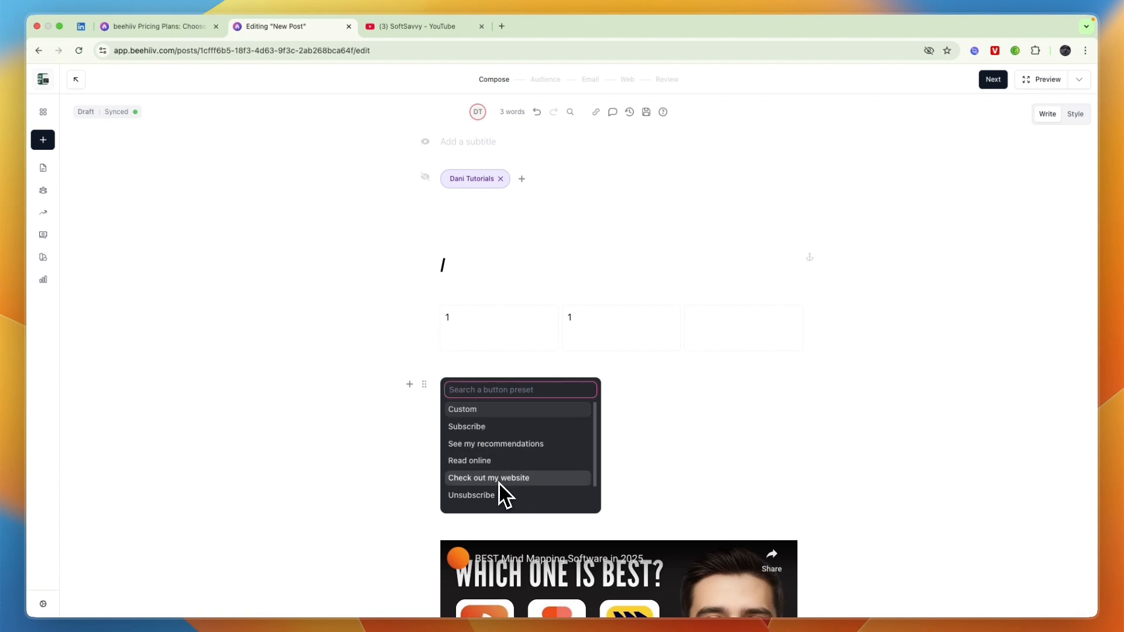
scroll(486, 494, down, 1)
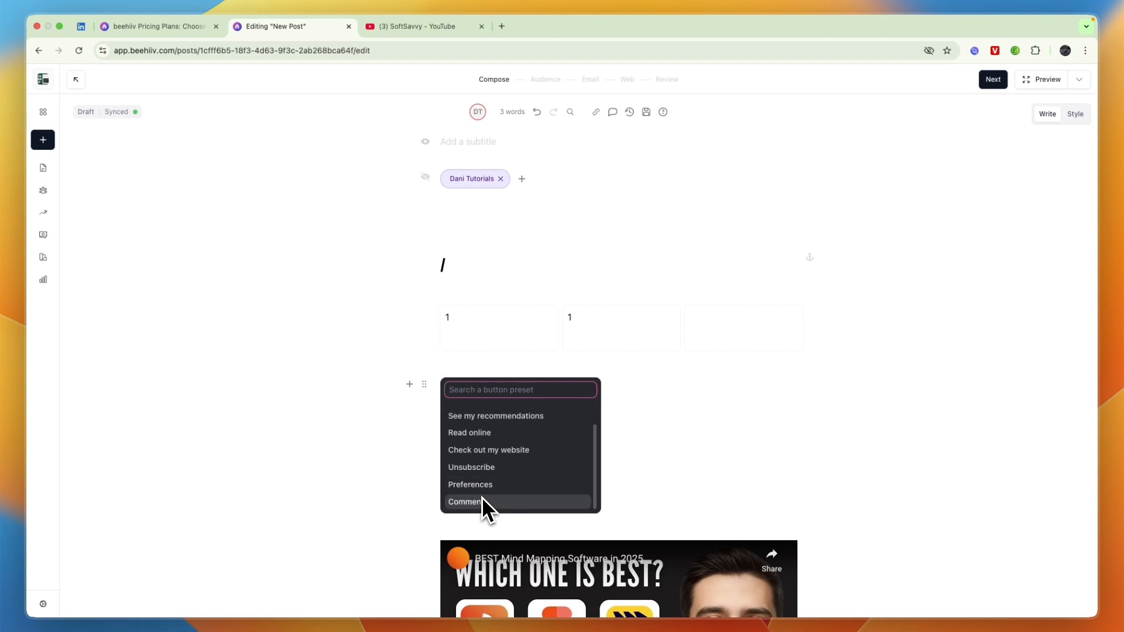
scroll(486, 492, up, 2)
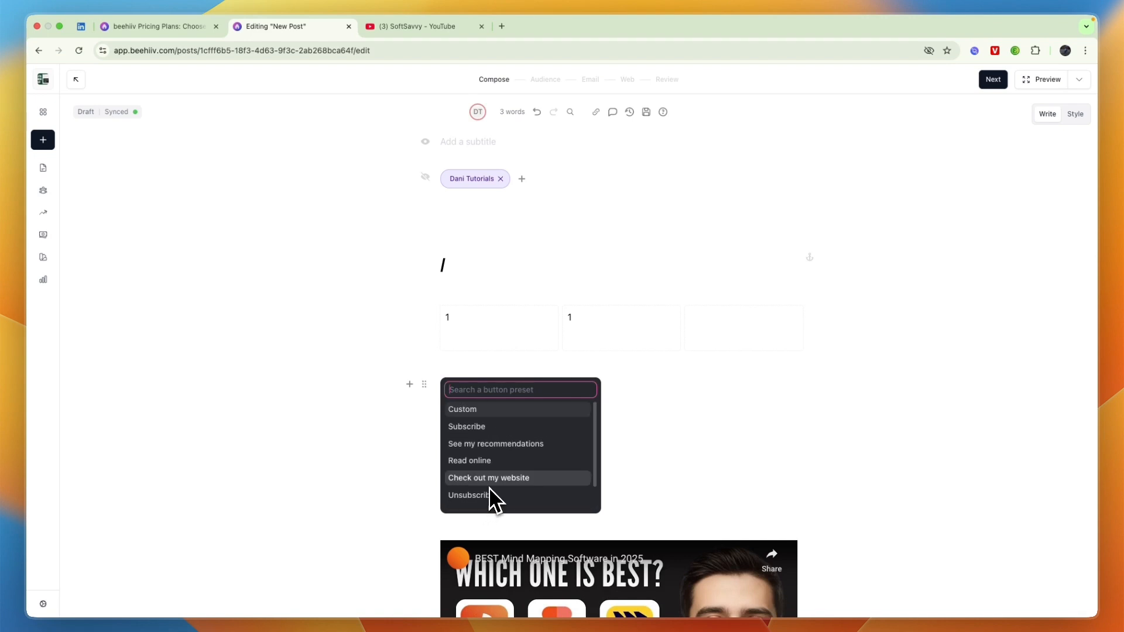
click(497, 426)
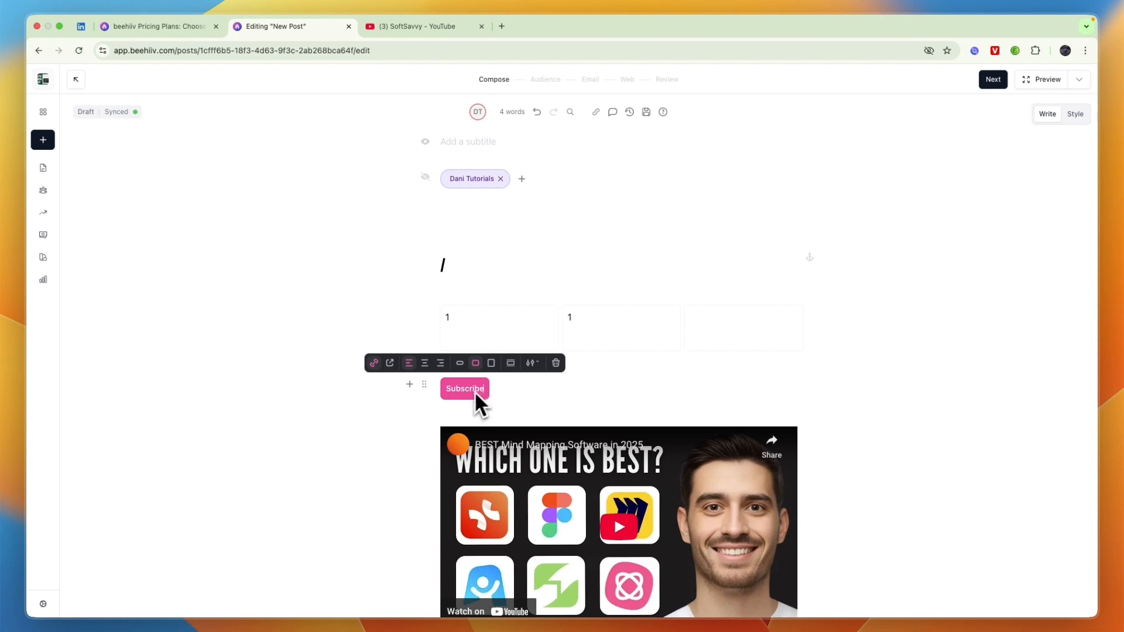
Centre and enlarge the Subscribe button, toggle full width, and set its text colour to white.
click(425, 364)
click(647, 364)
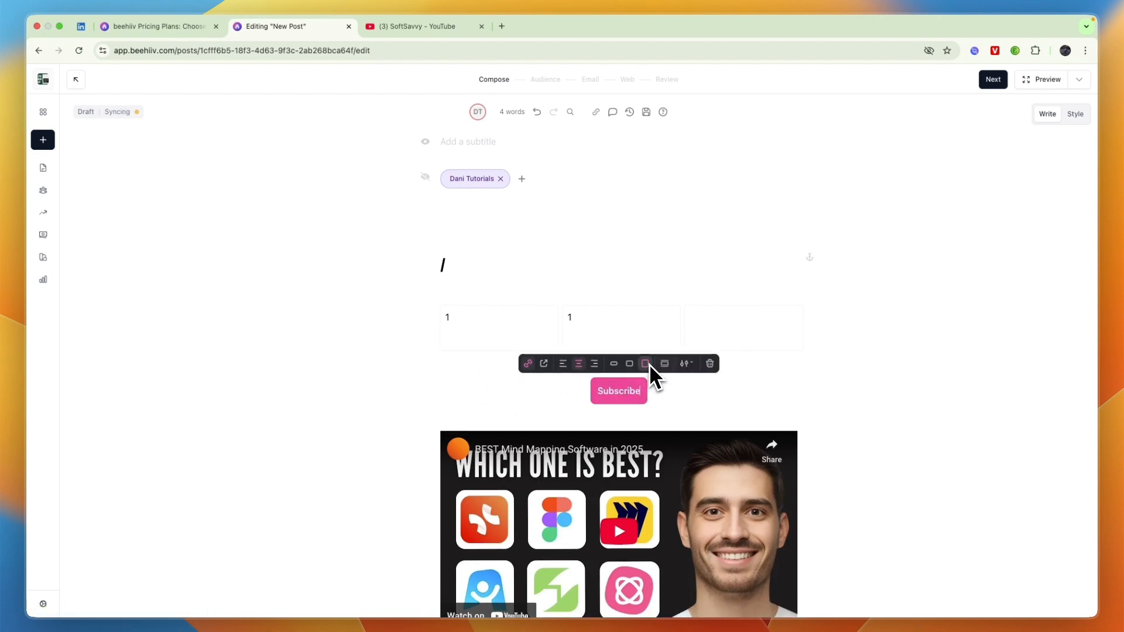
click(665, 364)
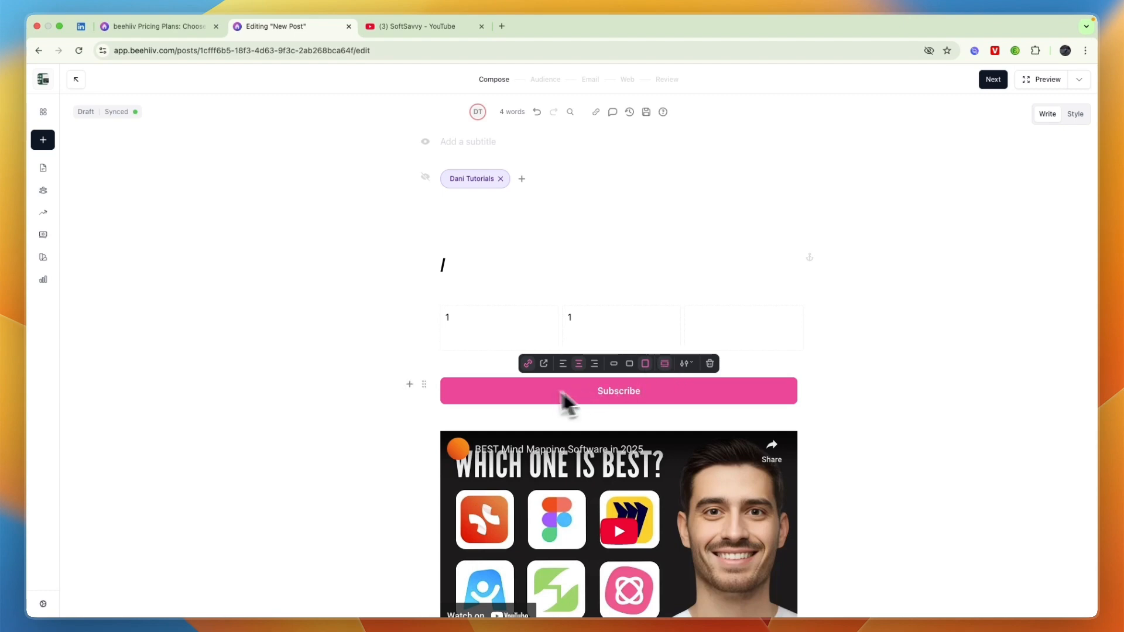
click(666, 366)
click(687, 364)
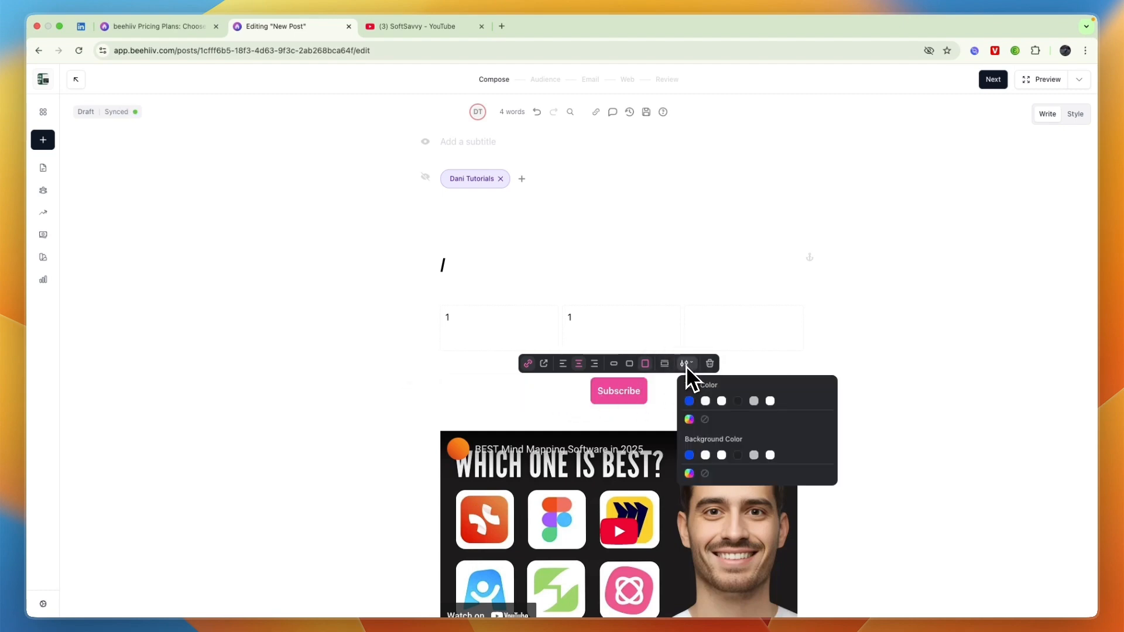
click(690, 401)
click(769, 402)
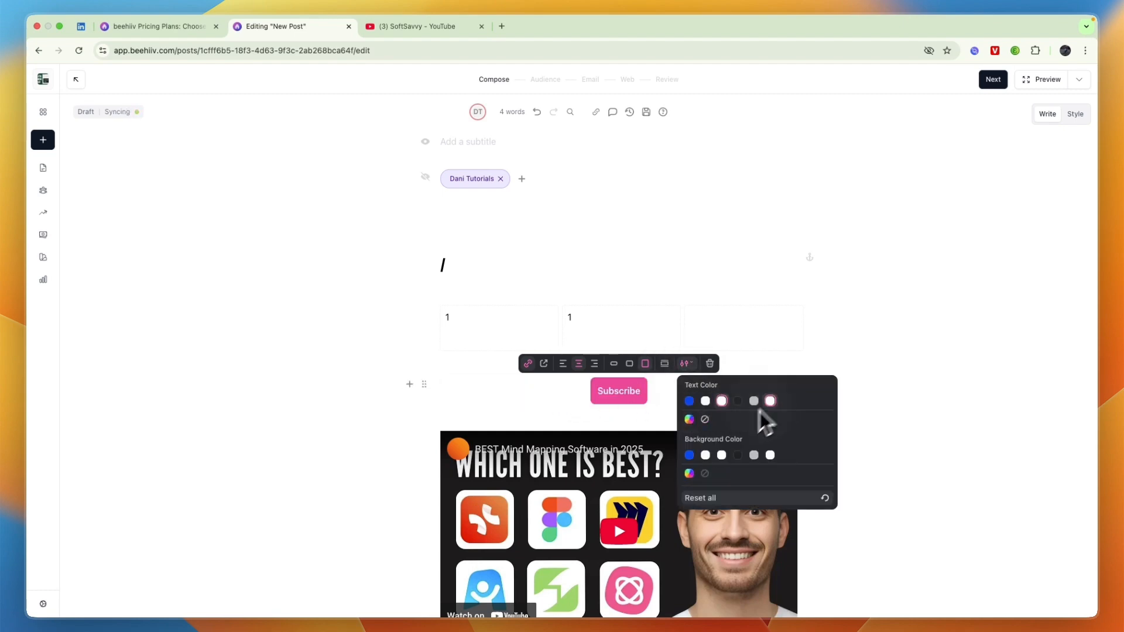
click(349, 397)
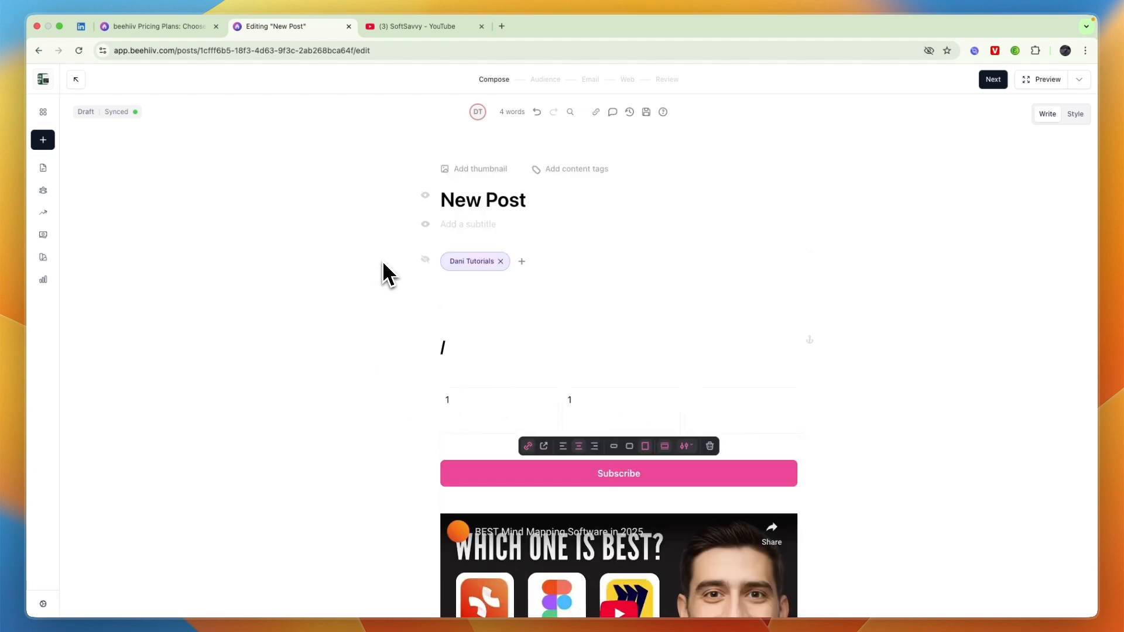
Insert a button block under the YouTube video using the Unsubscribe preset.
scroll(624, 377, down, 10)
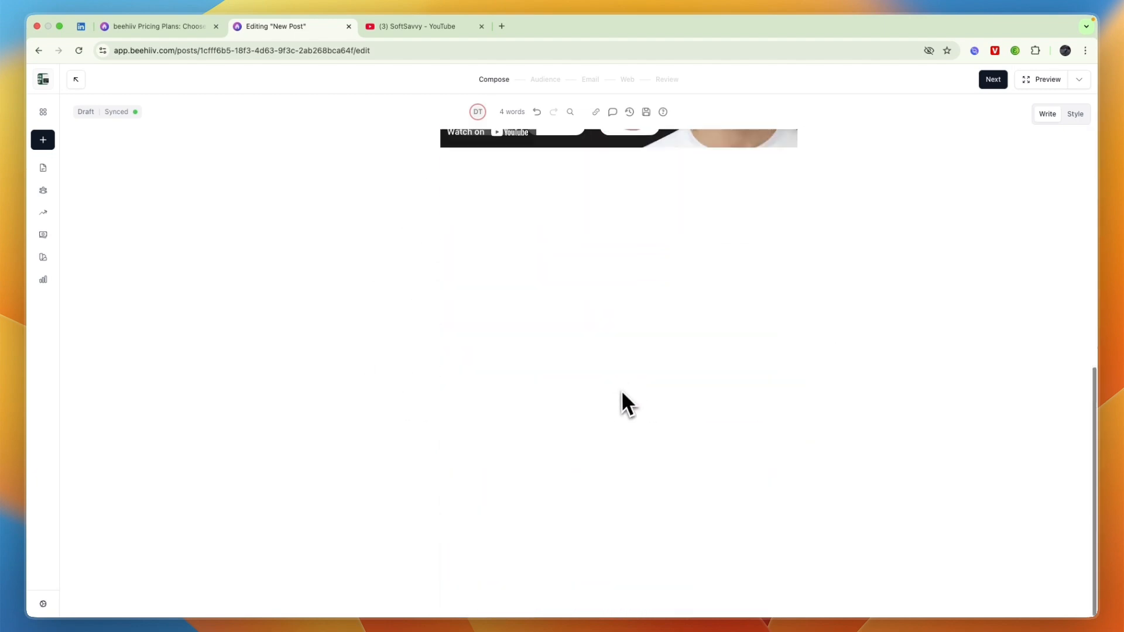
click(620, 390)
text(/)
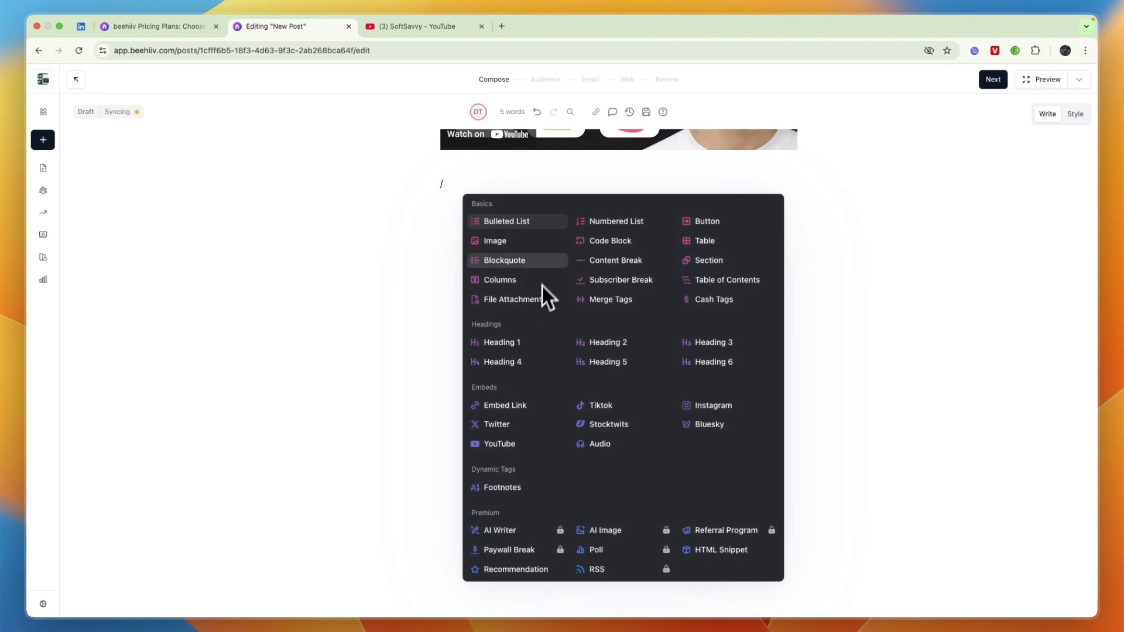
click(710, 225)
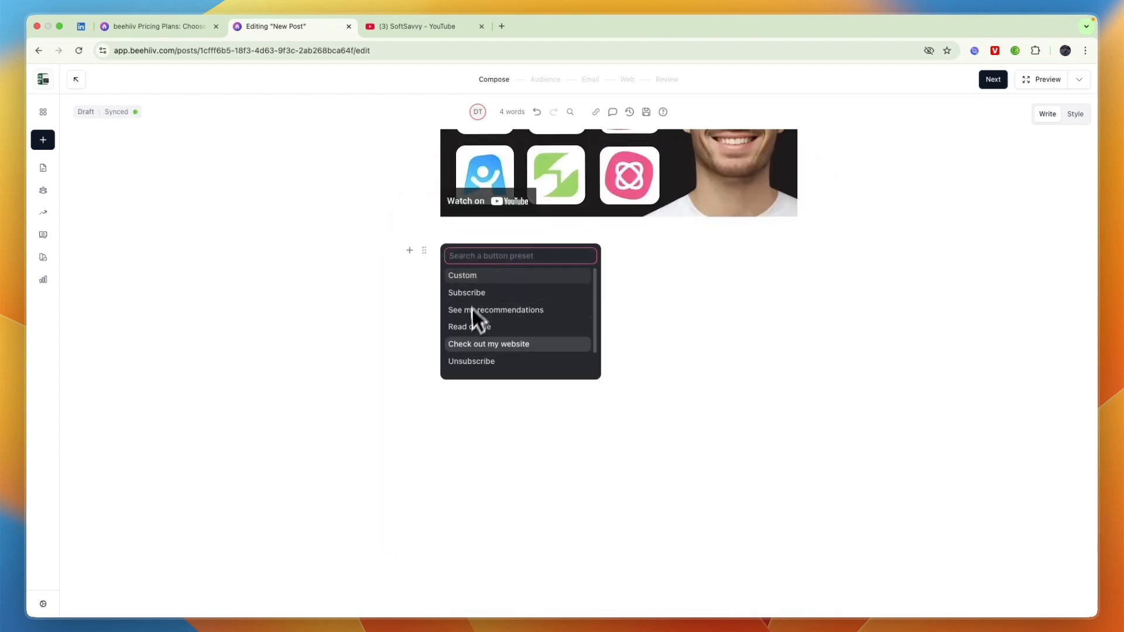
click(486, 361)
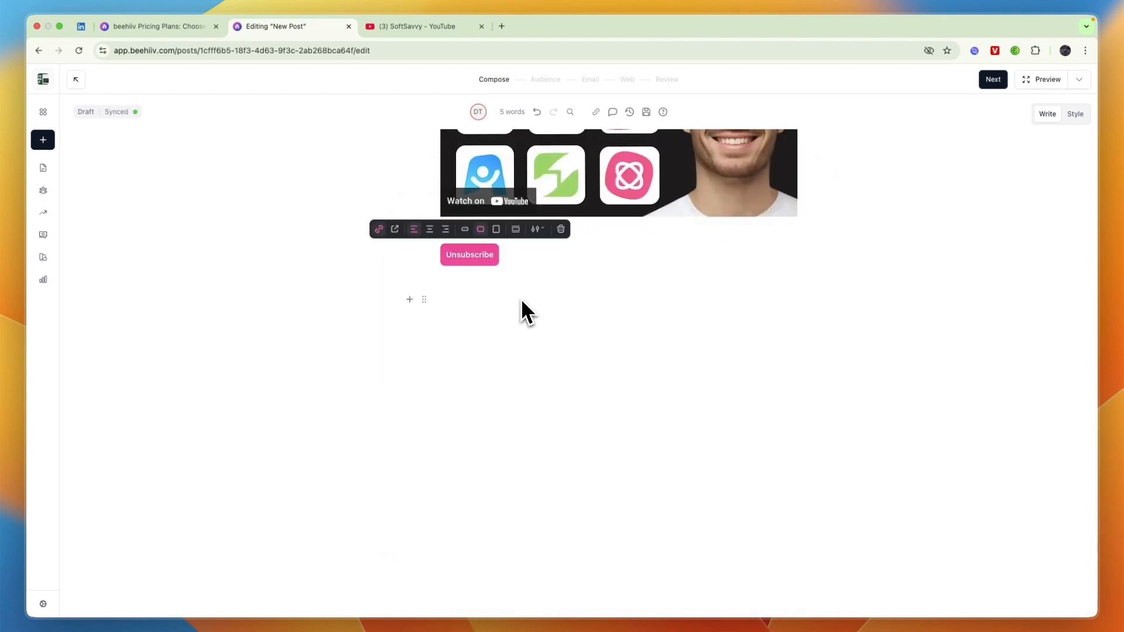
click(456, 293)
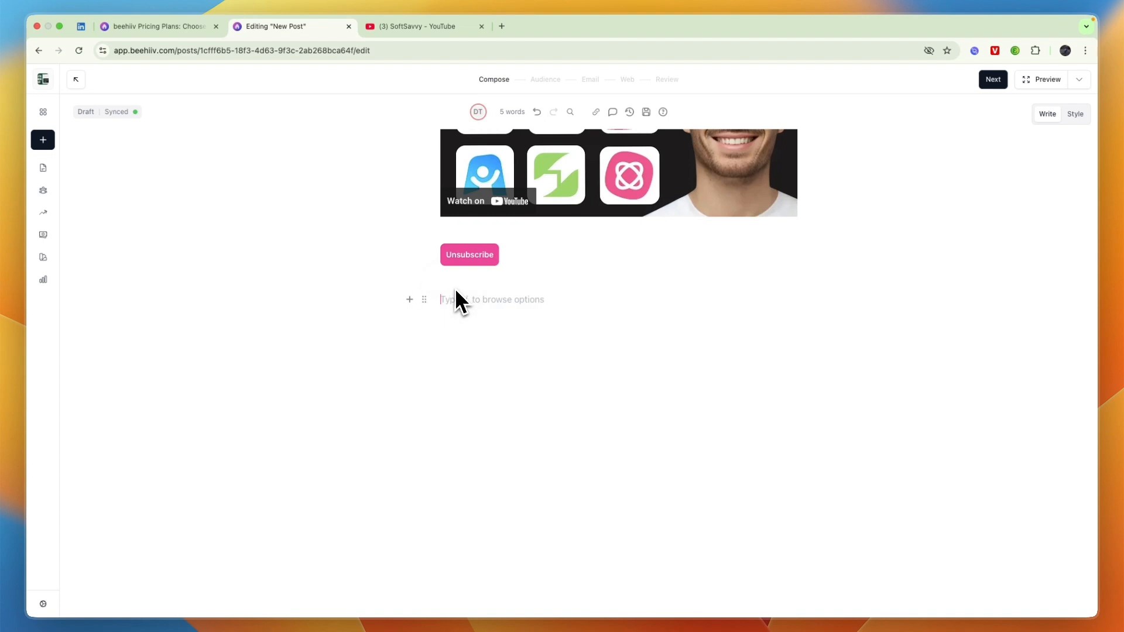
click(468, 261)
scroll(460, 290, down, 2)
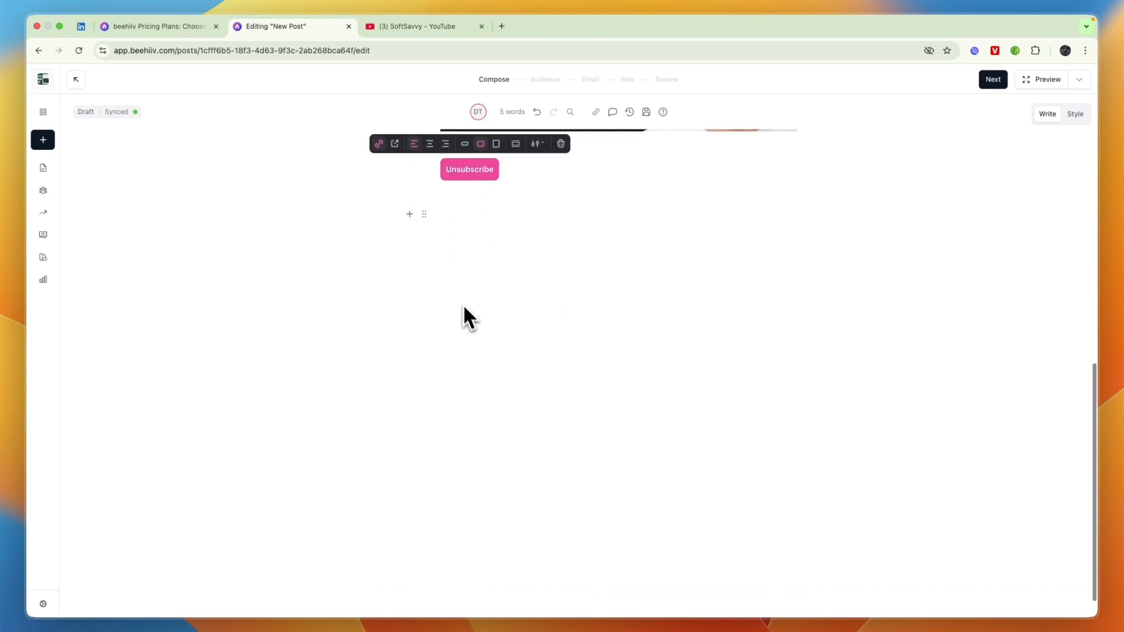
click(463, 305)
scroll(466, 311, up, 10)
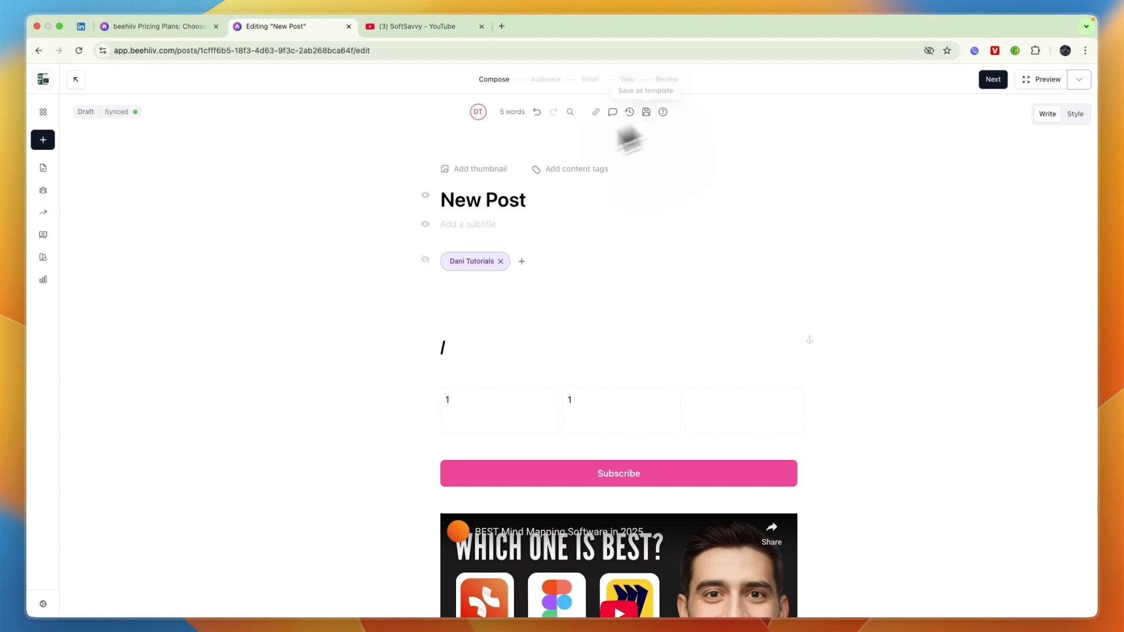
Save the post as a template named '1'.
scroll(281, 289, down, 1)
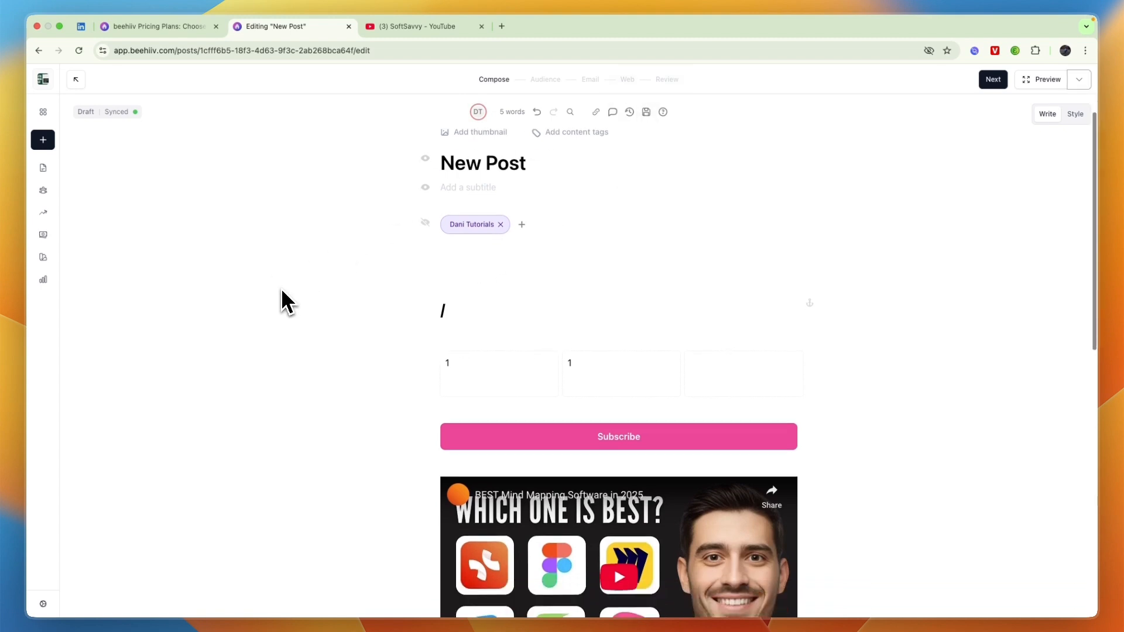
scroll(527, 396, down, 6)
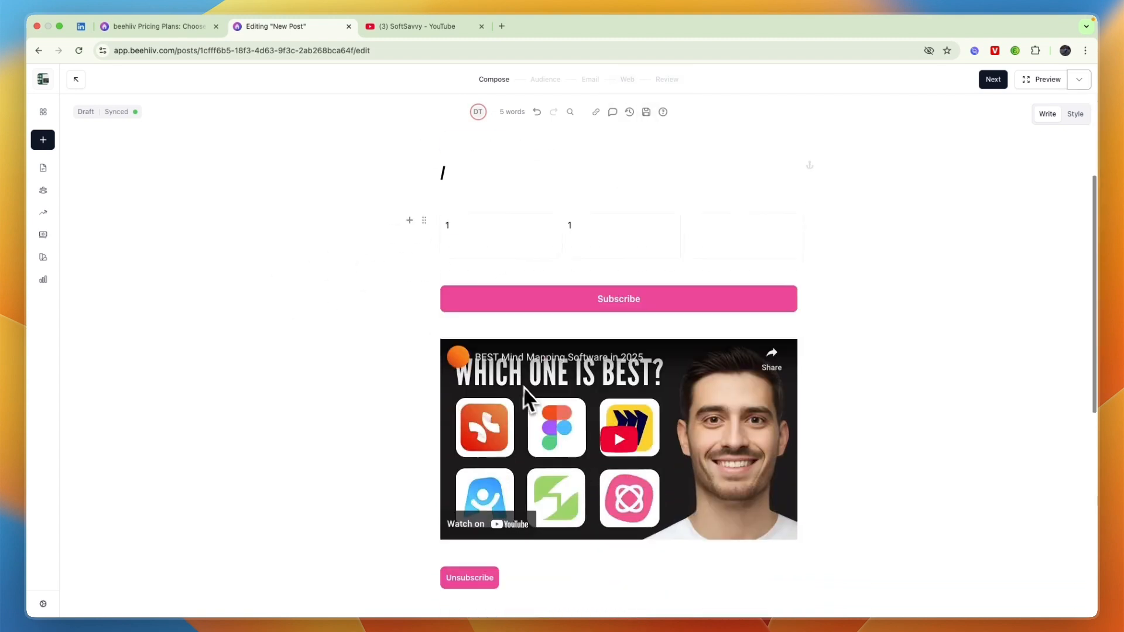
scroll(518, 398, up, 7)
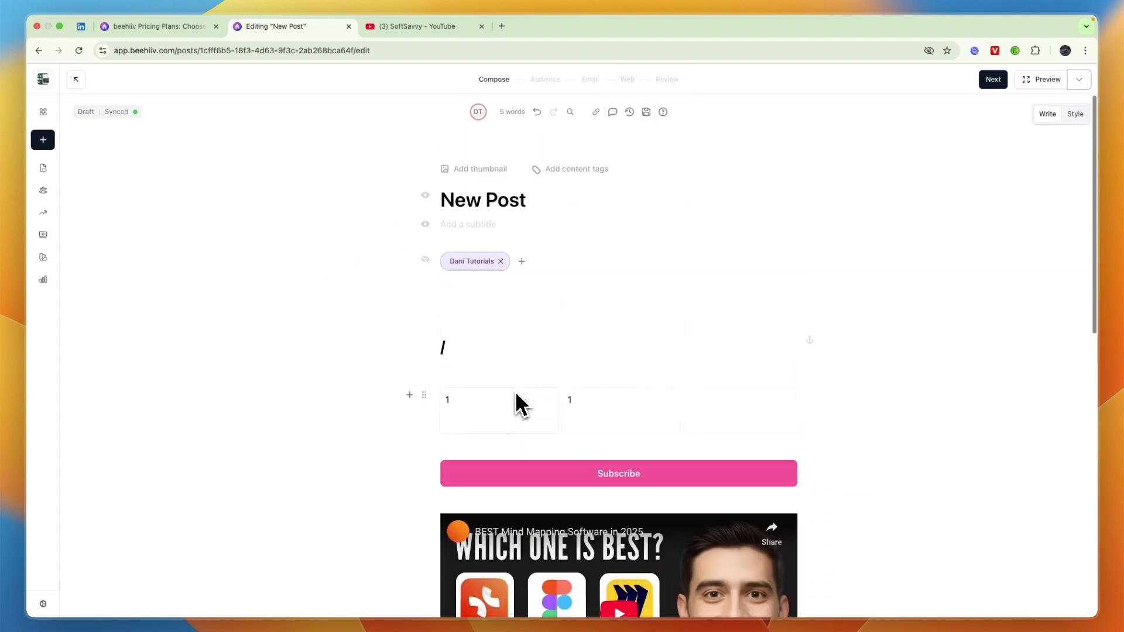
click(646, 111)
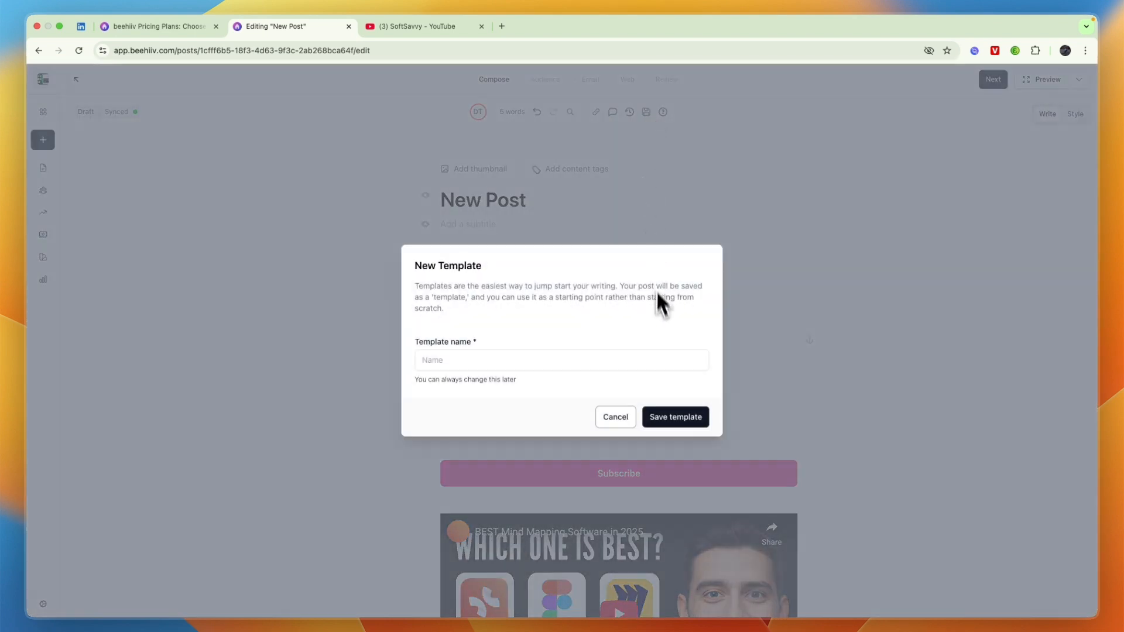
click(577, 366)
text(1)
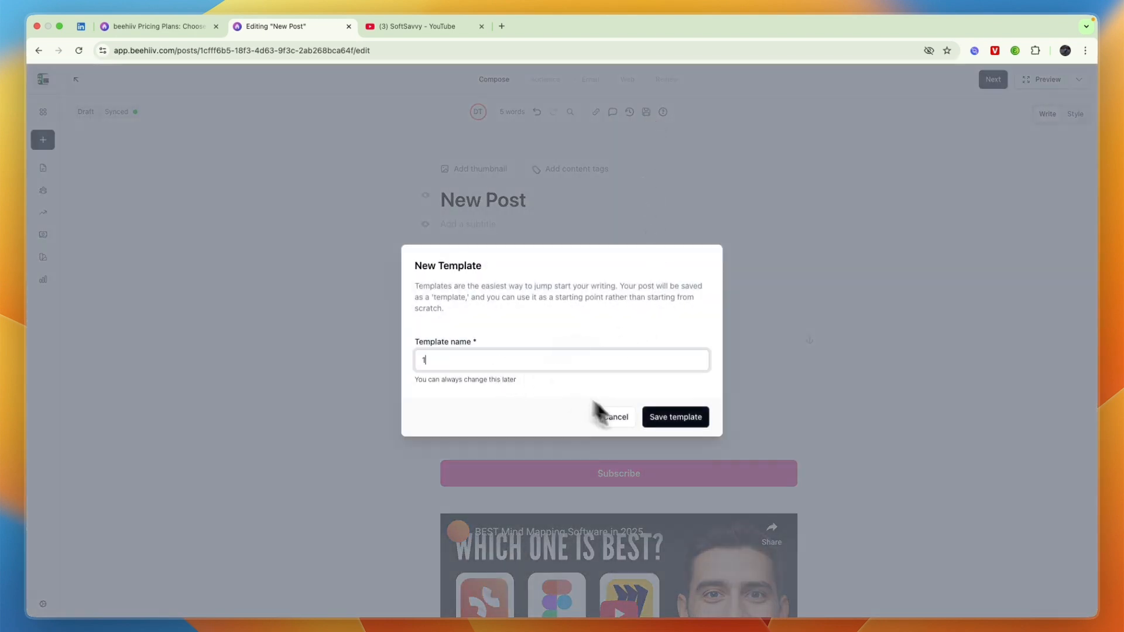
click(674, 418)
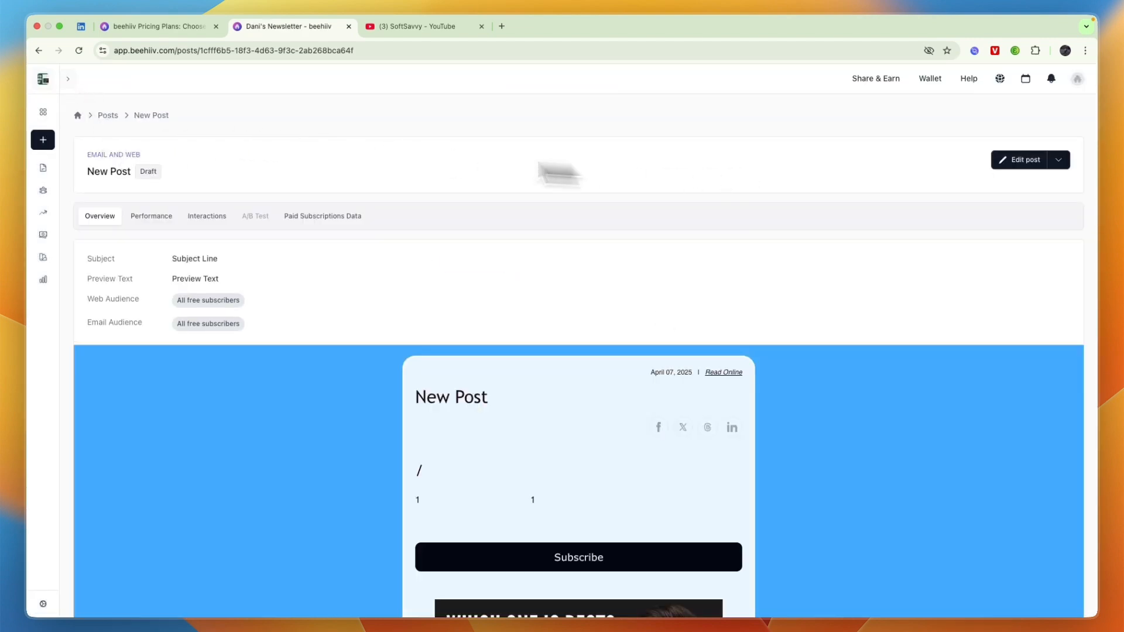
Open the saved template from My templates in the post template library.
click(39, 142)
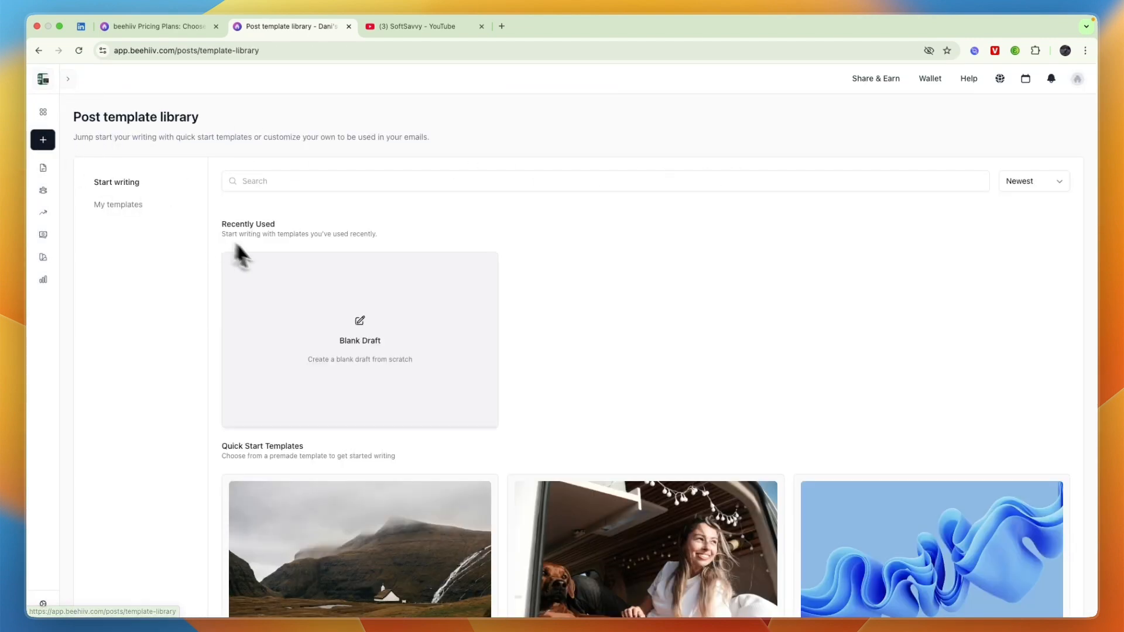
click(128, 206)
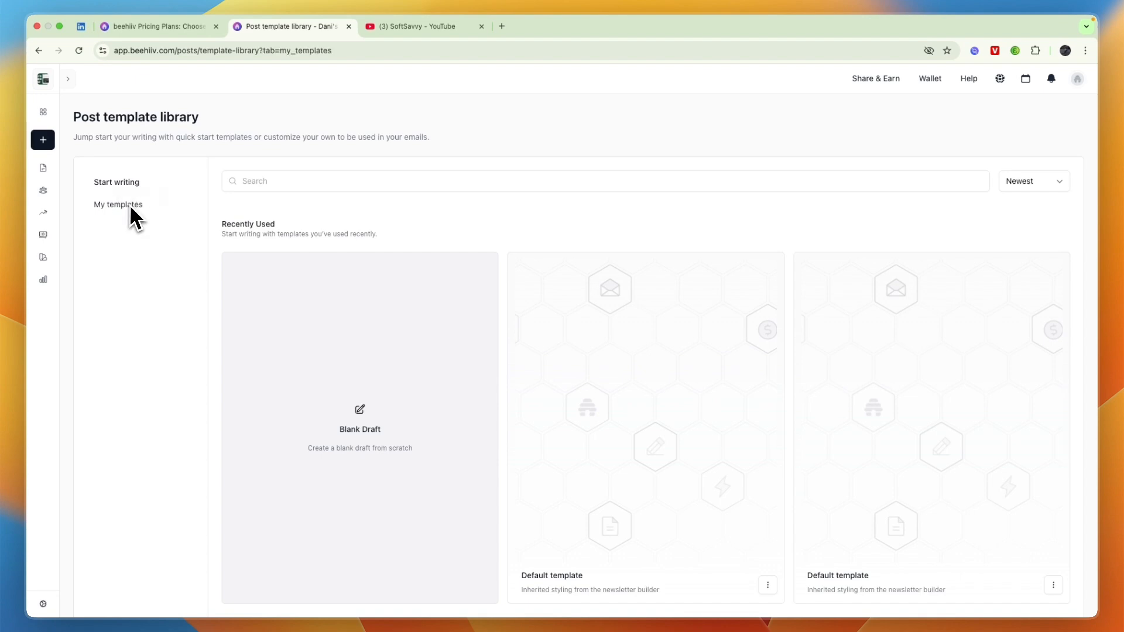
click(353, 391)
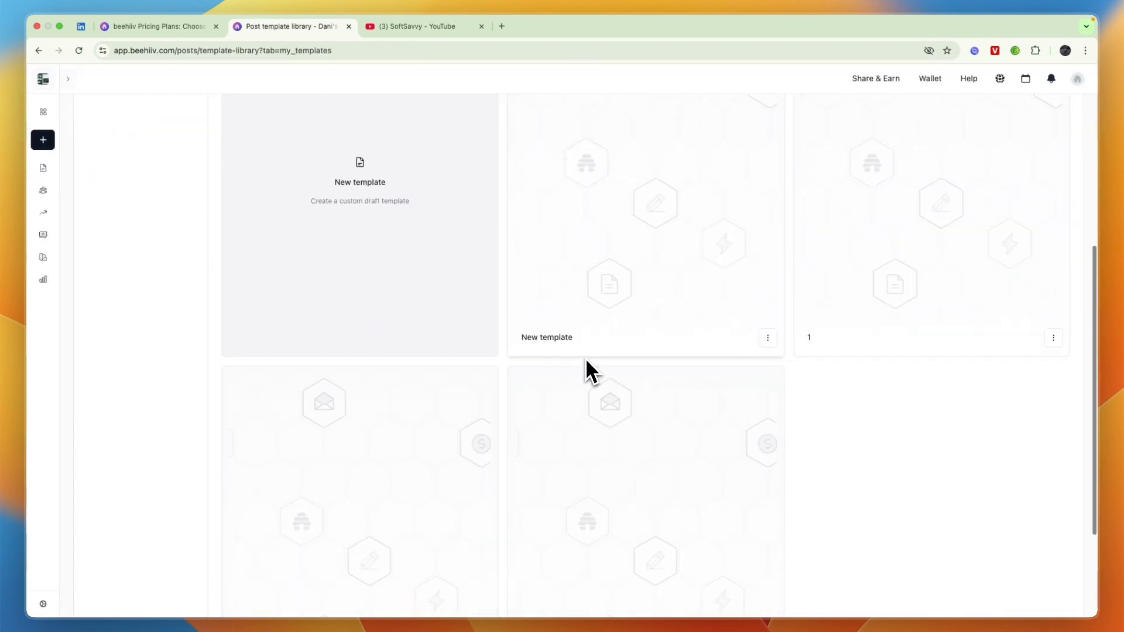
scroll(591, 374, down, 3)
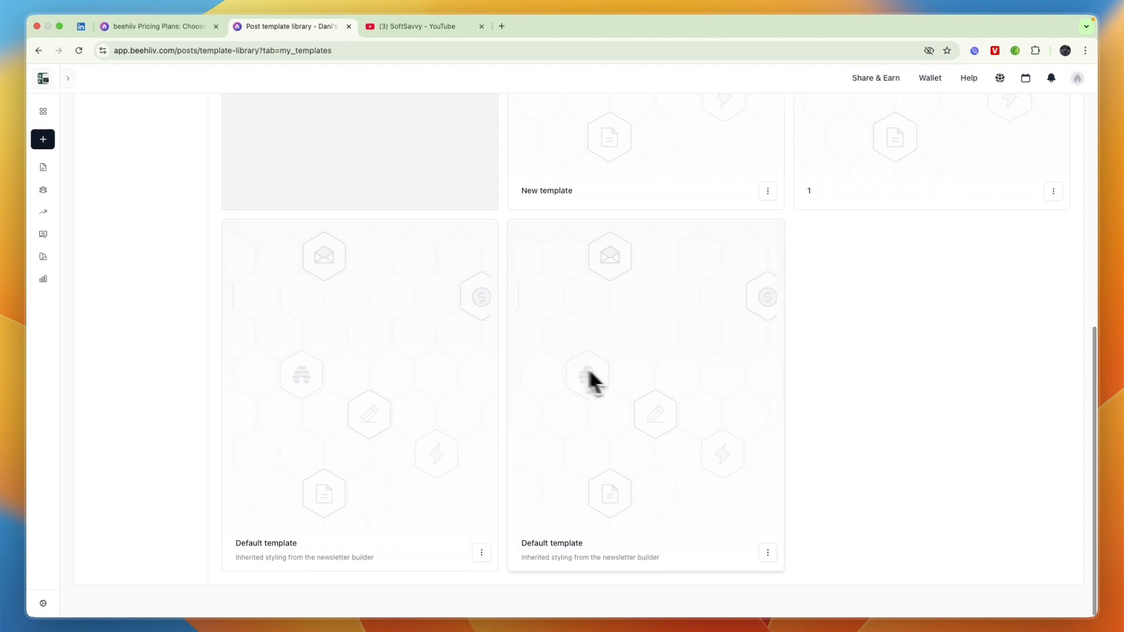
scroll(587, 381, up, 7)
Create a new post from the template, review its blocks, then view the pricing plans page.
click(419, 372)
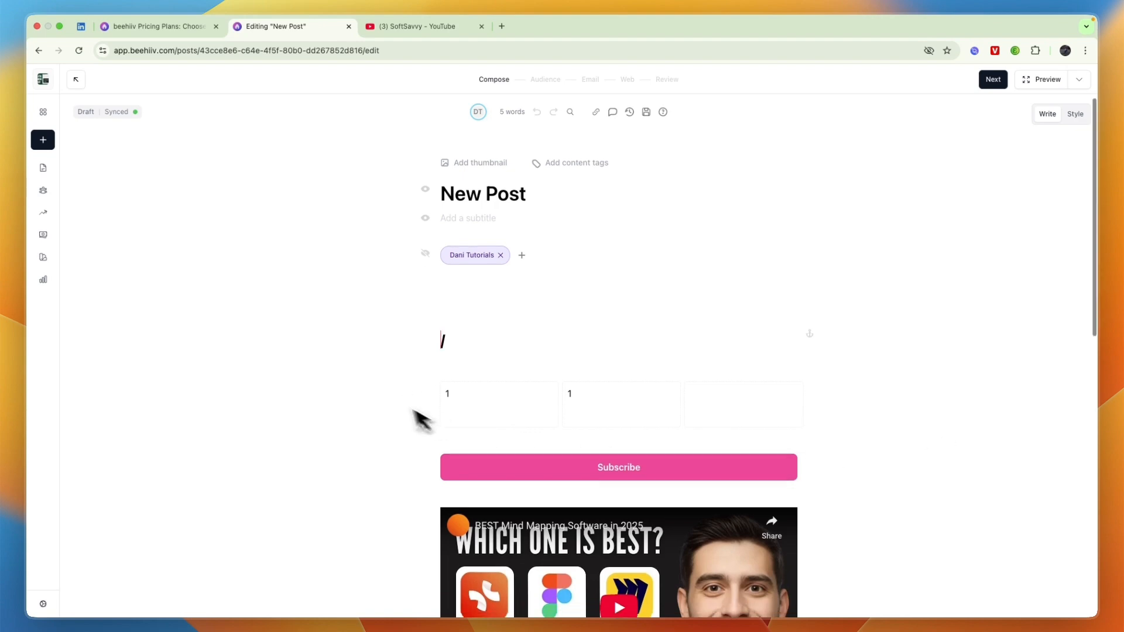
scroll(380, 398, down, 4)
scroll(379, 391, down, 4)
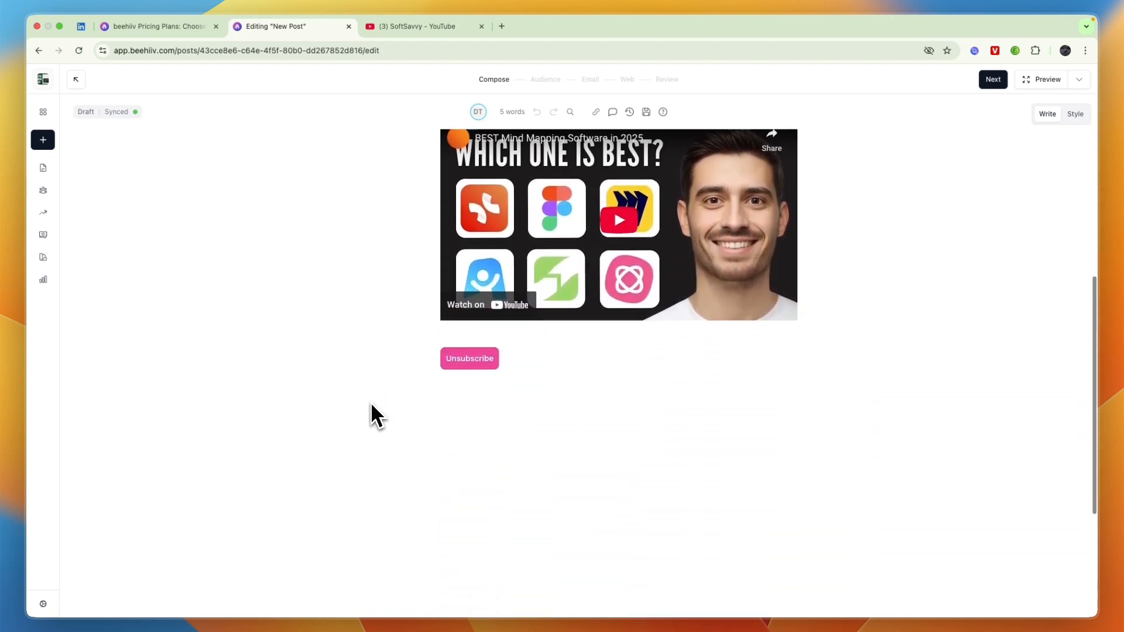
scroll(372, 404, up, 1)
scroll(358, 409, up, 3)
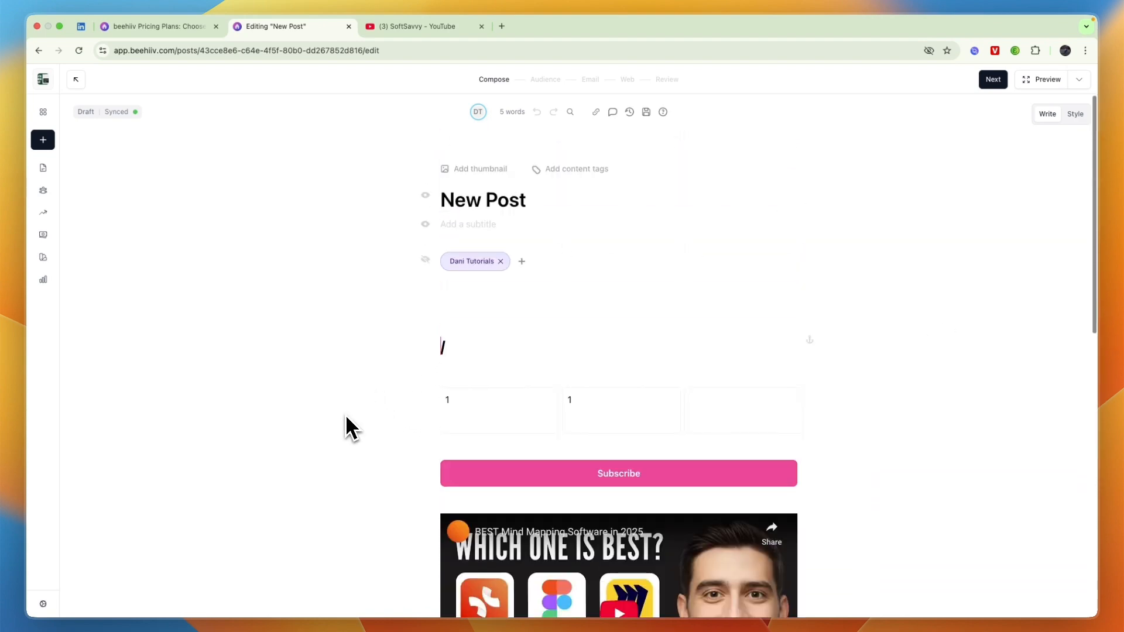
click(143, 26)
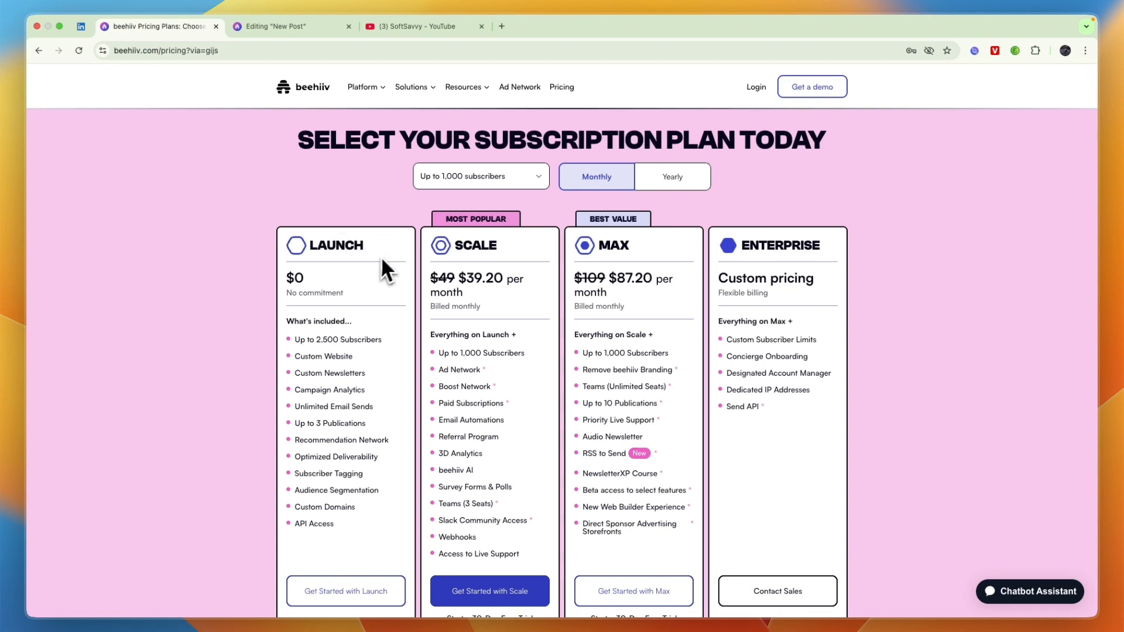